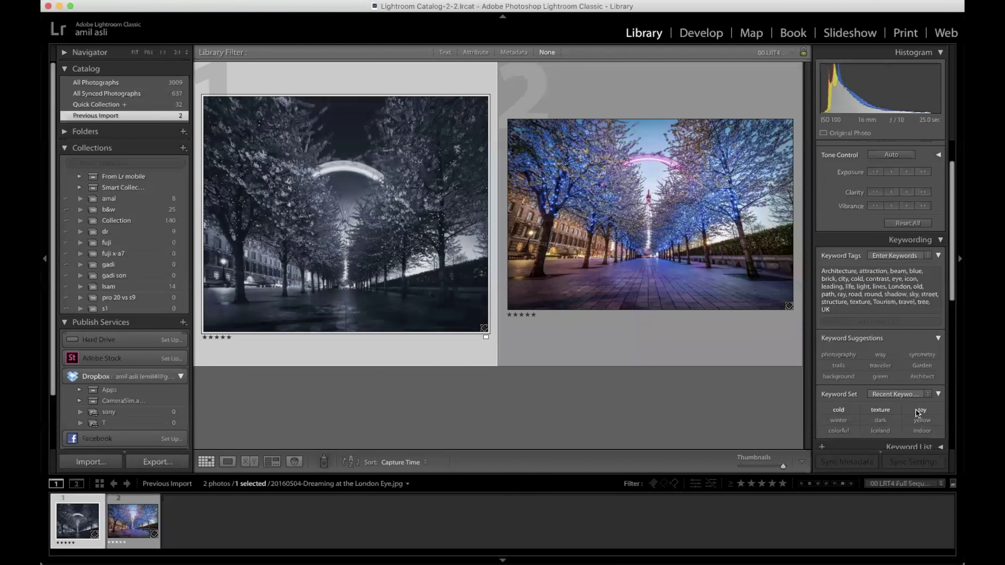
View the colour London Eye photo in Loupe view and alternate between it and the monochrome version to compare them
click(559, 294)
double_click(559, 294)
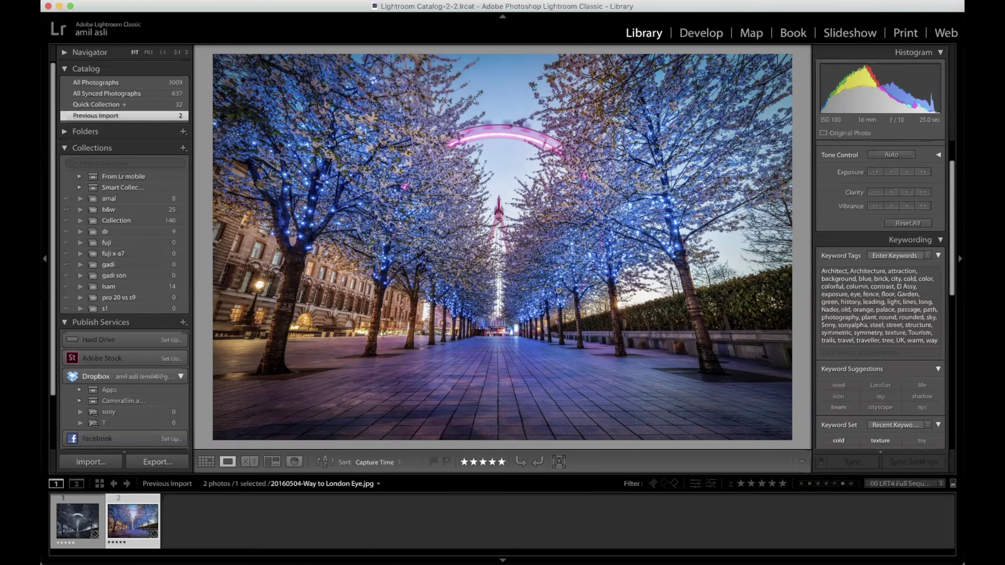
key(Left)
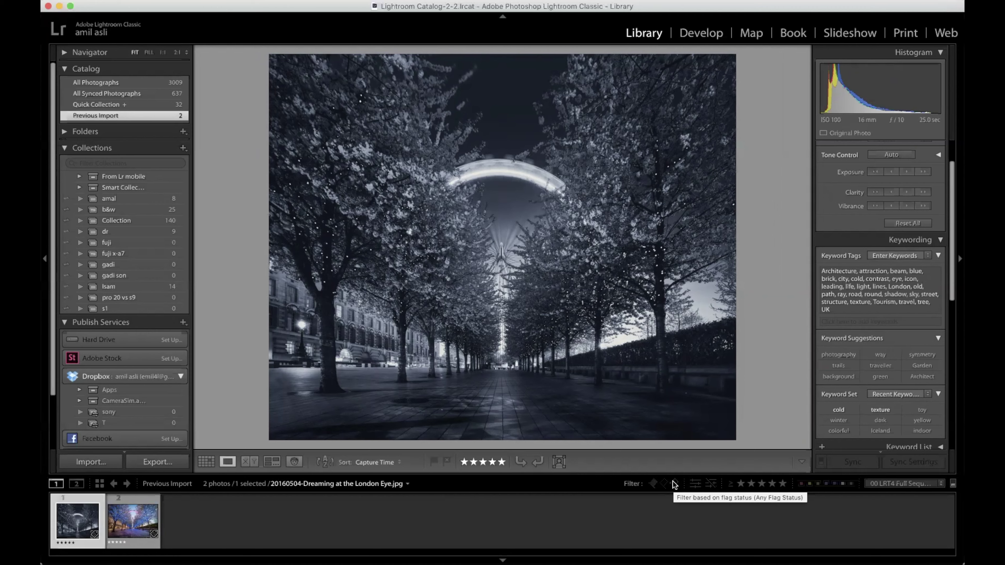
key(Right)
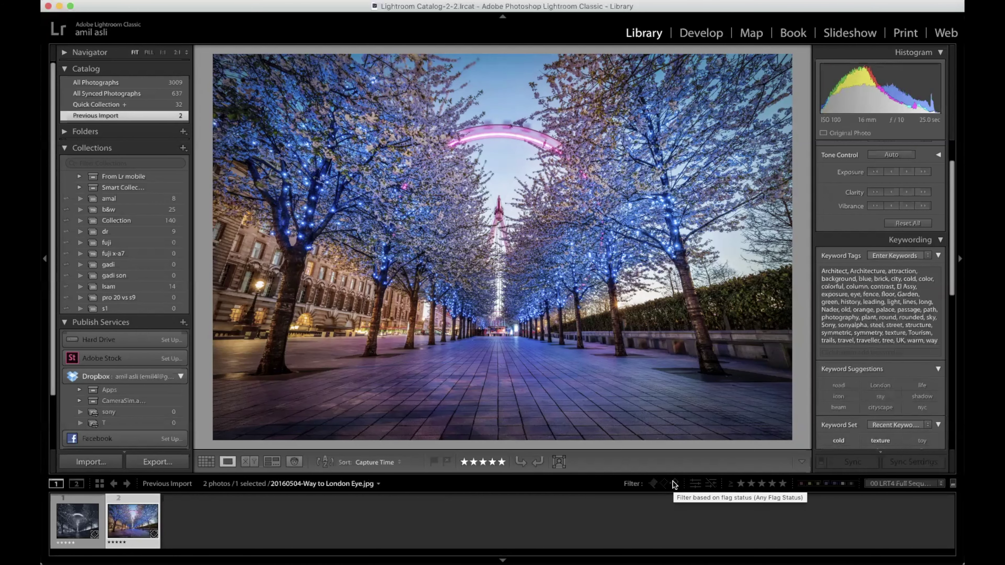
key(Left)
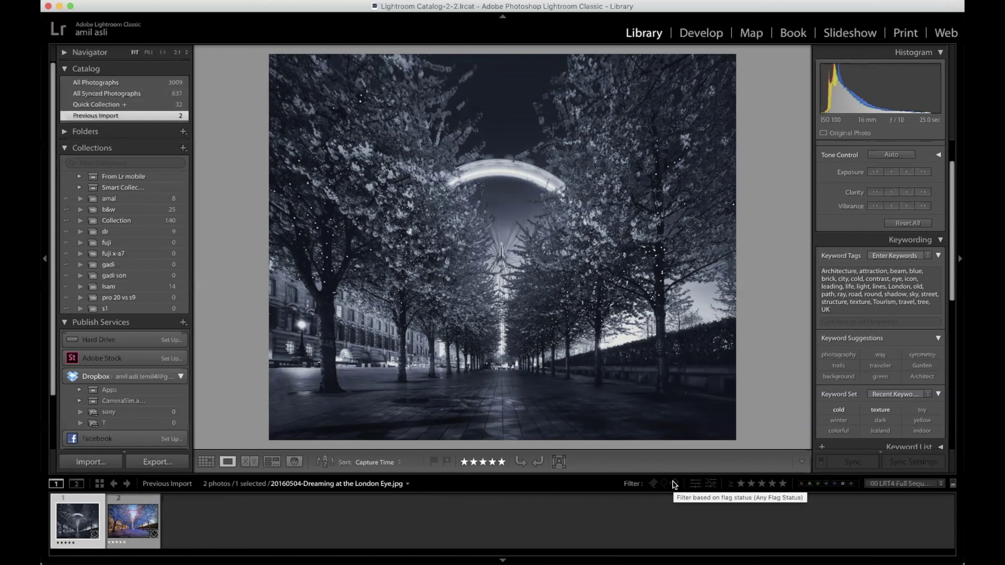
key(Right)
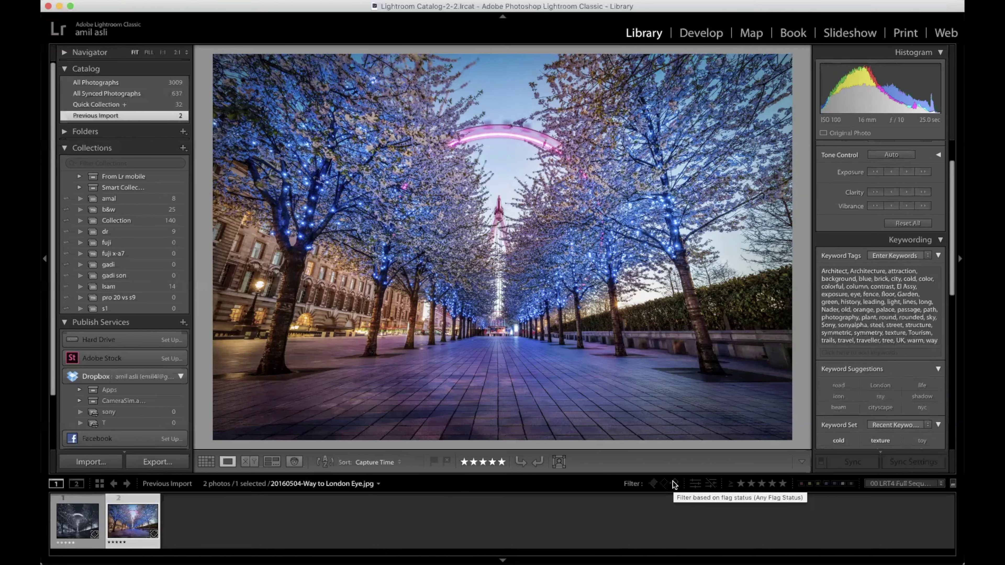
key(Left)
key(Right)
key(Left)
Enlarge the monochrome London Eye photo to Fill and compare it with the colour one at the same zoom
key(z)
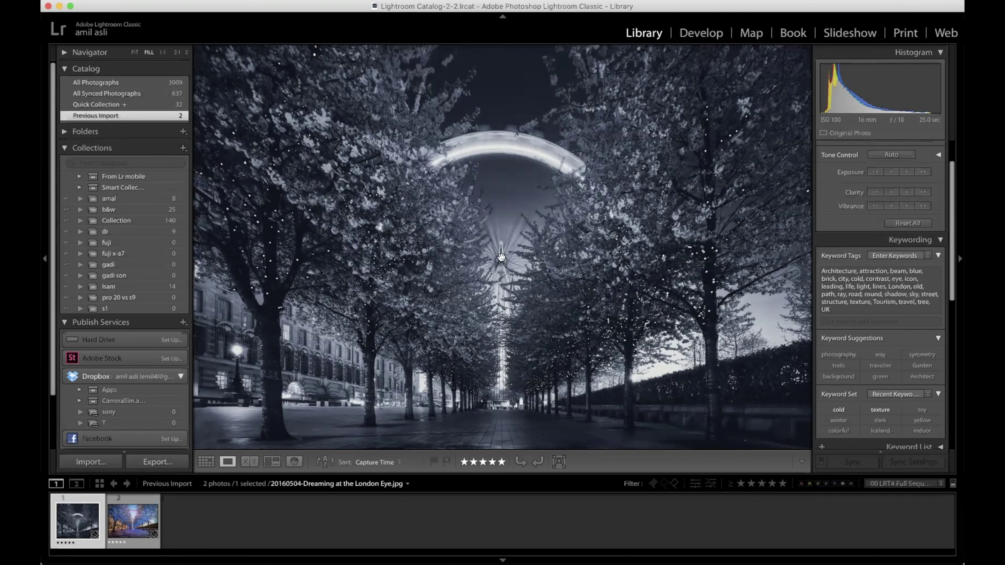
click(129, 522)
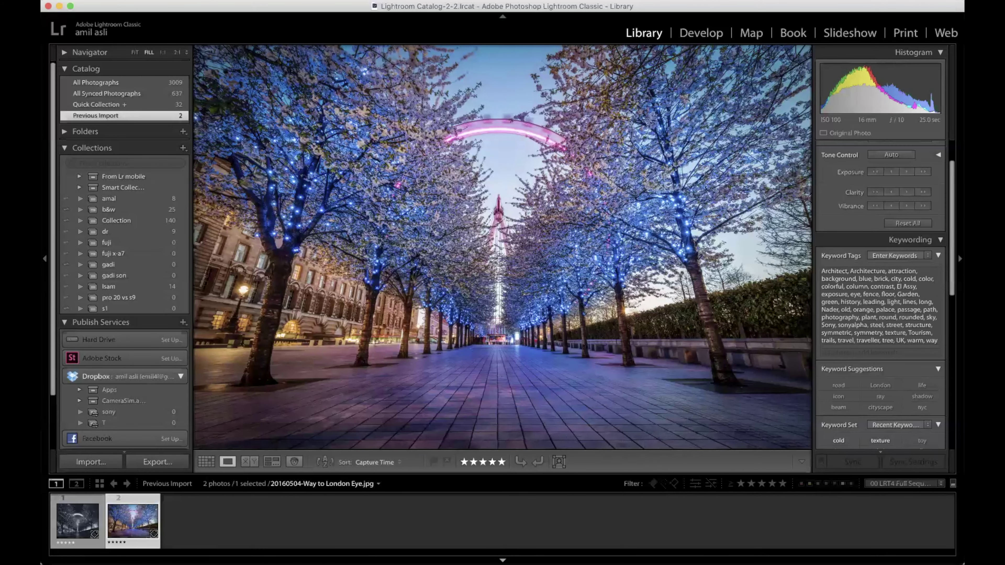
click(72, 529)
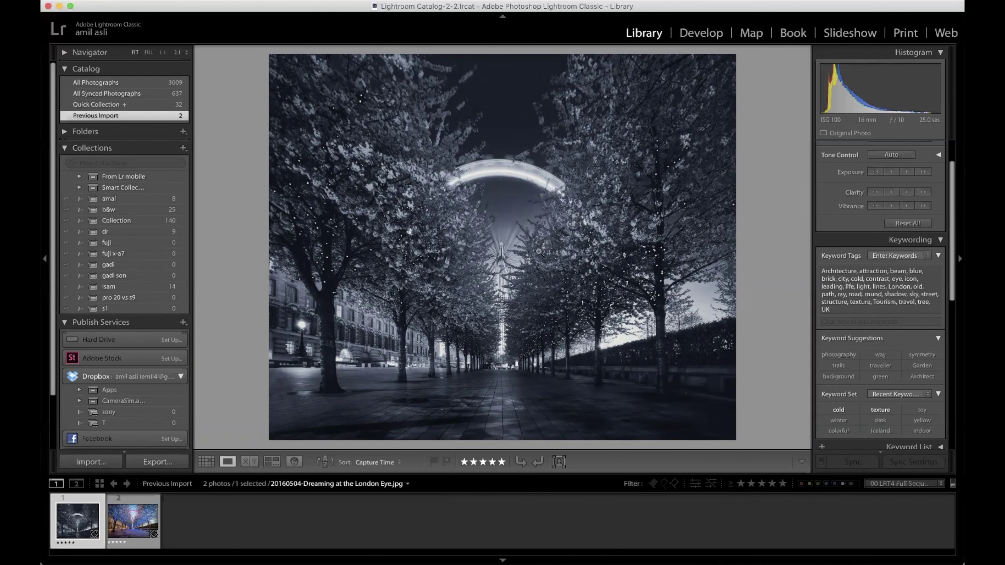
Zoom in on the tower and light rays at the centre of the monochrome London Eye photo, then return to Fit
click(487, 249)
drag(562, 307, 542, 274)
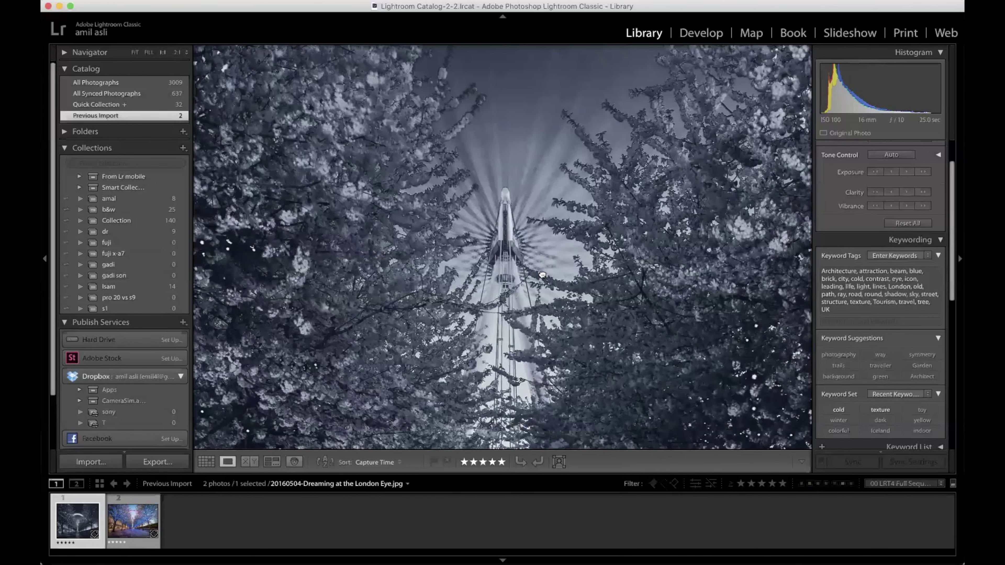
click(542, 274)
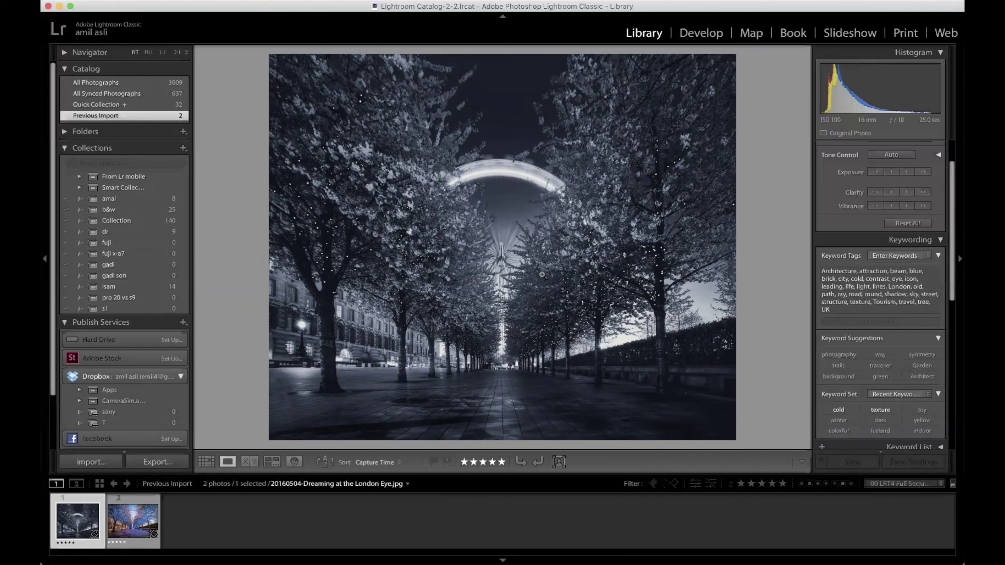
Clear the selection and look through the three colorful shop photos in the grid
key(d)
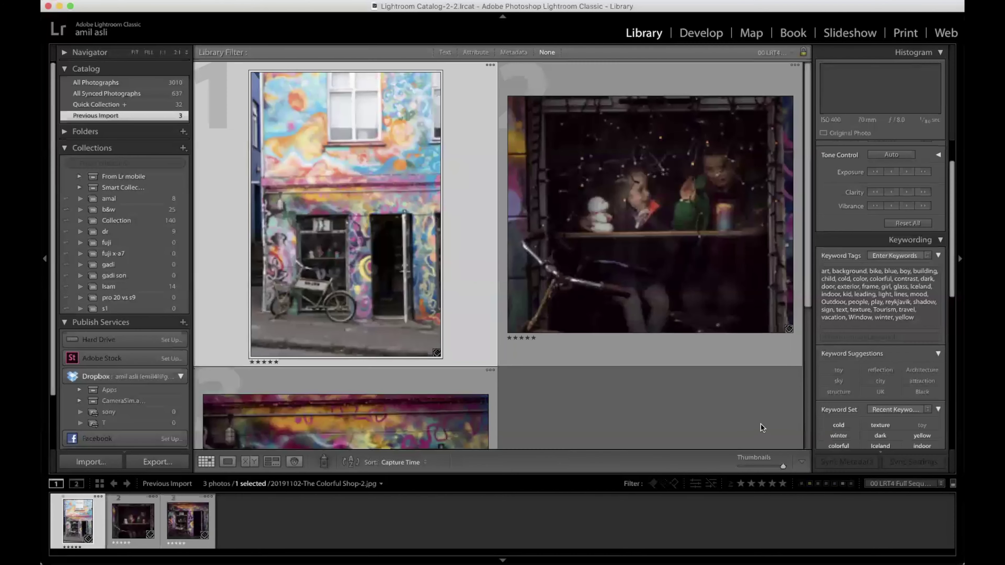
click(760, 423)
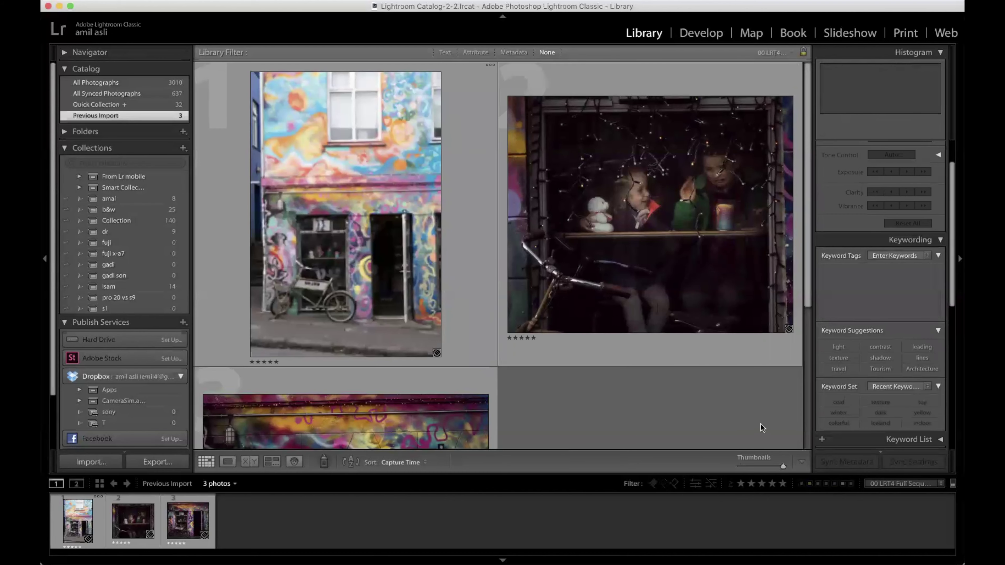
scroll(707, 385, down, 3)
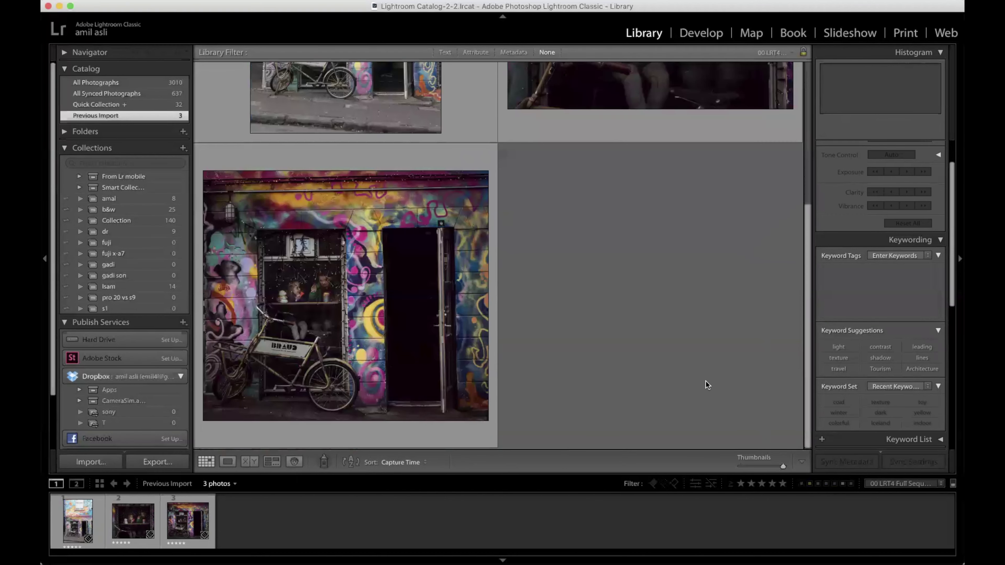
scroll(707, 384, up, 3)
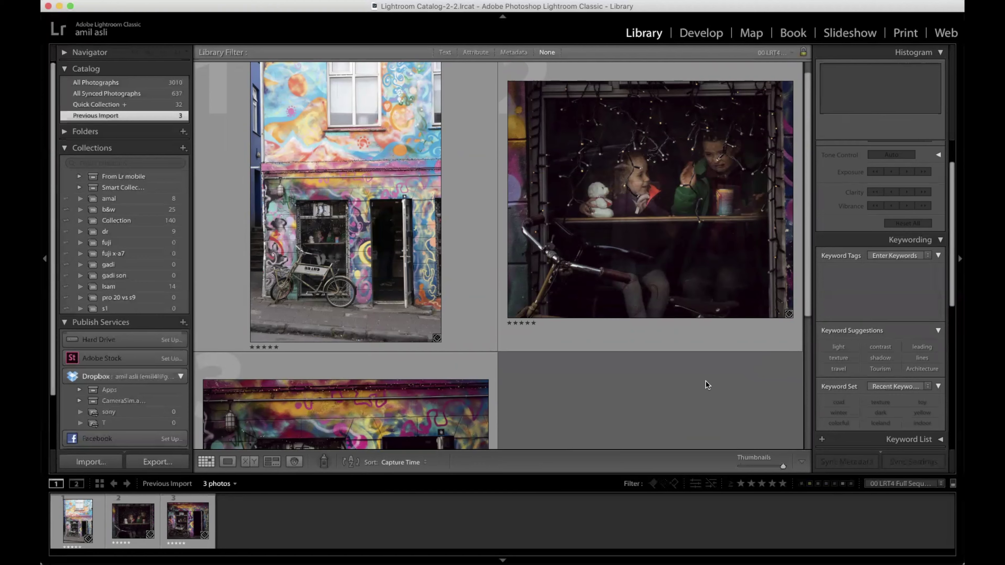
scroll(707, 384, down, 3)
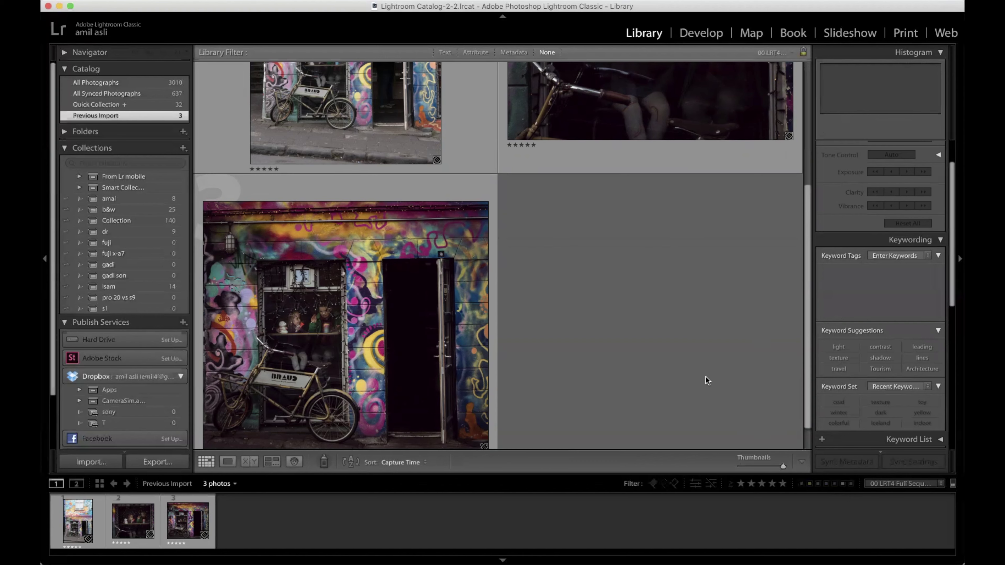
scroll(705, 376, up, 5)
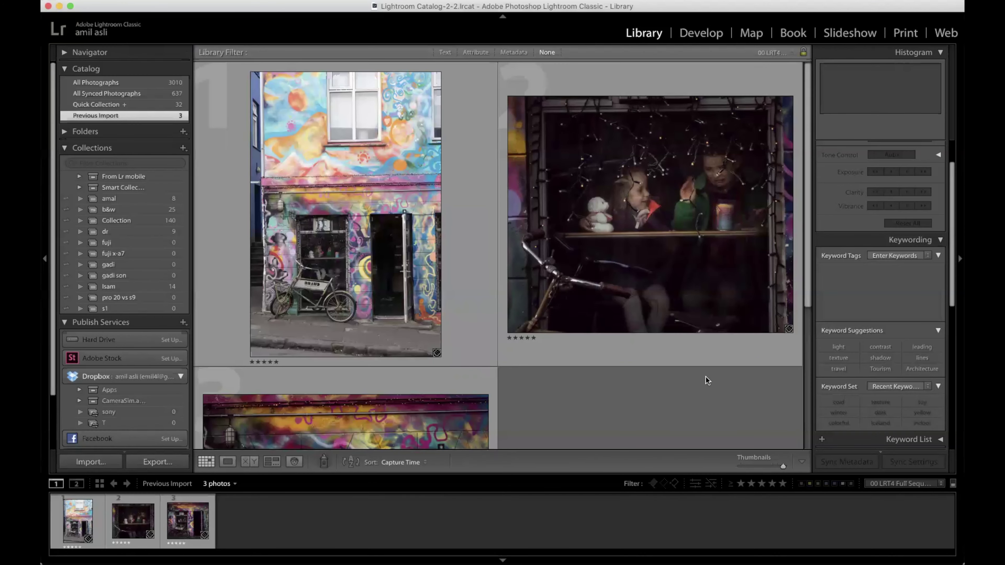
View the full shop facade photo in Loupe view, then examine 20191102-The Colorful Shop.jpg at Fill zoom and return to Fit
key(e)
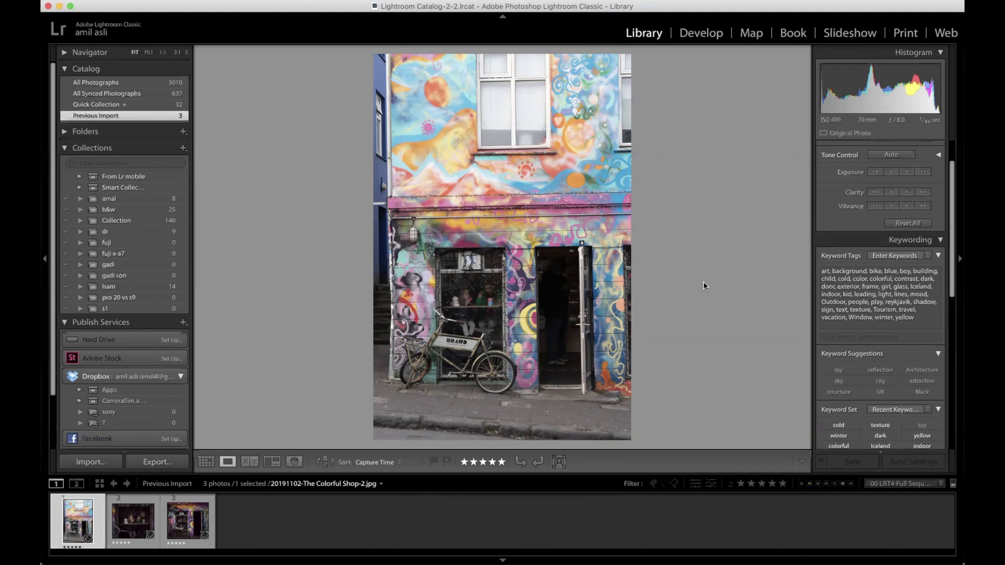
click(190, 528)
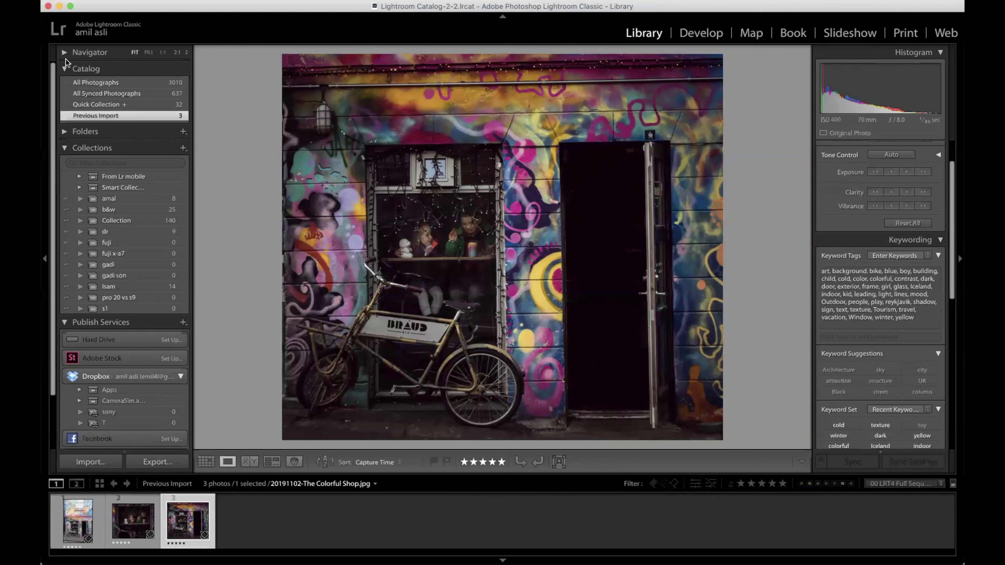
click(148, 52)
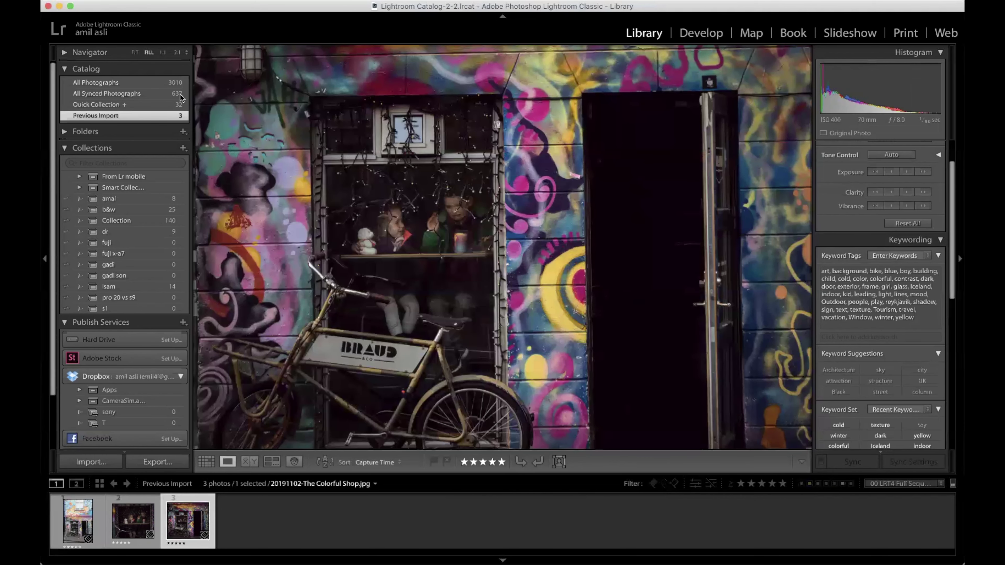
scroll(317, 142, down, 5)
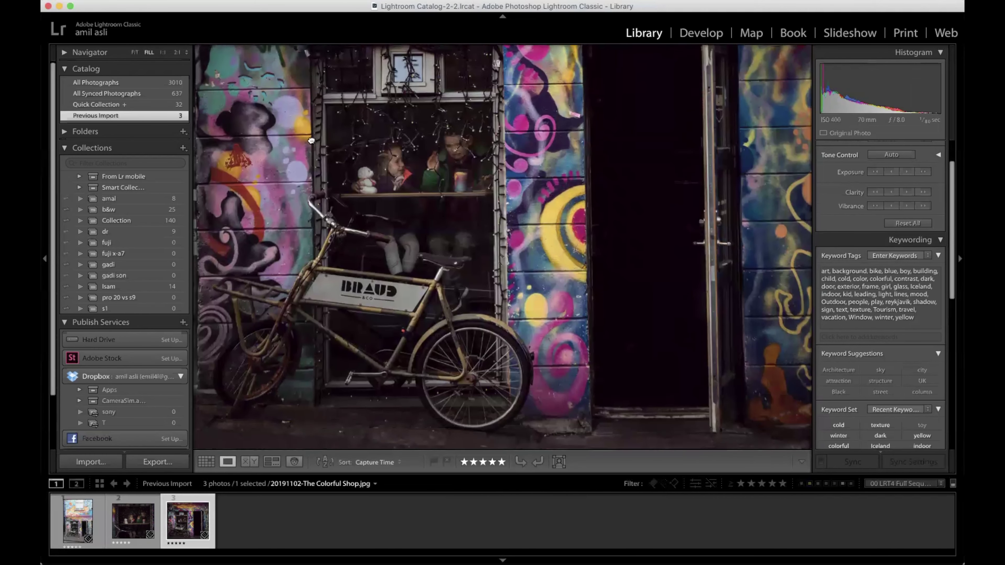
scroll(317, 141, up, 2)
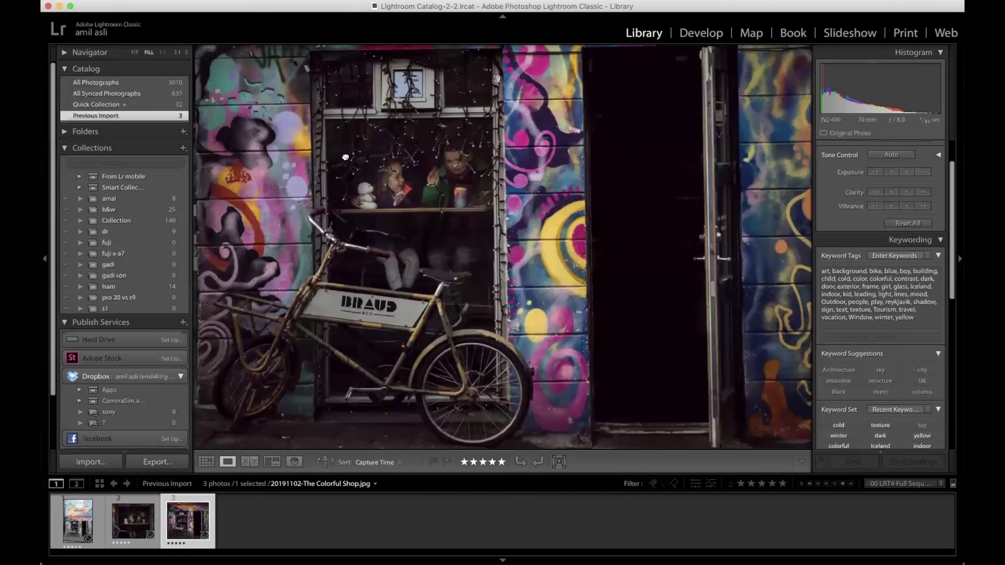
drag(349, 160, 348, 158)
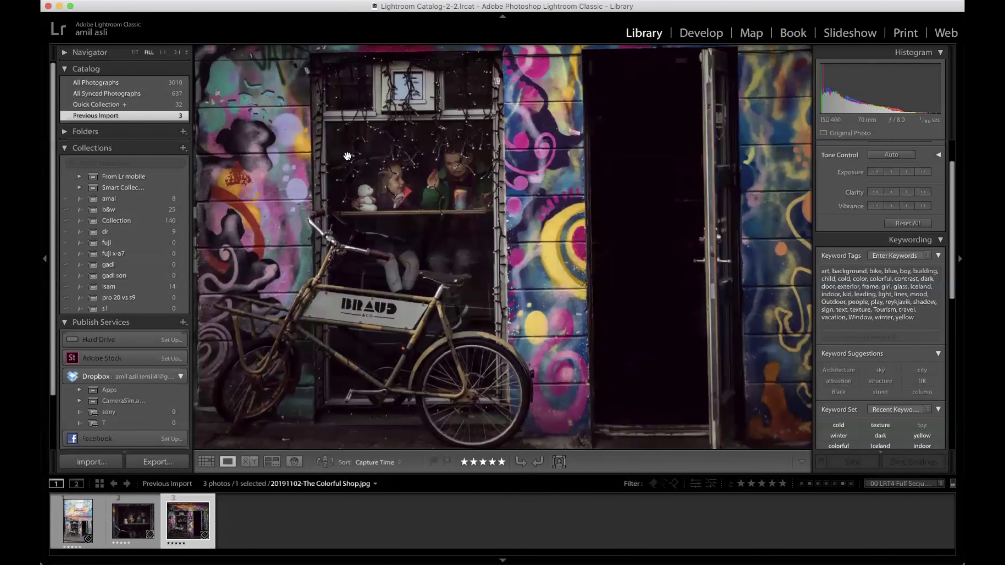
click(308, 110)
click(148, 52)
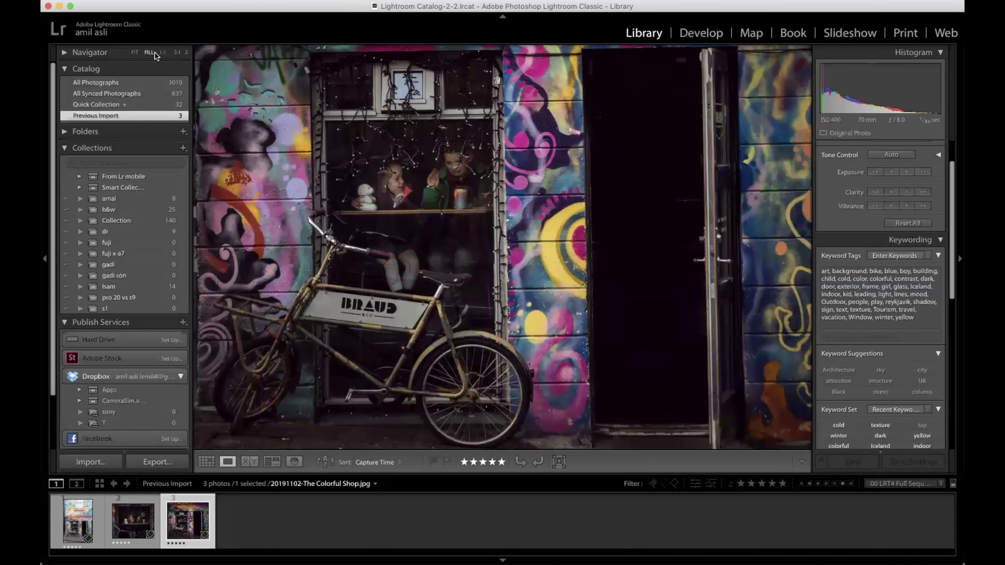
click(135, 52)
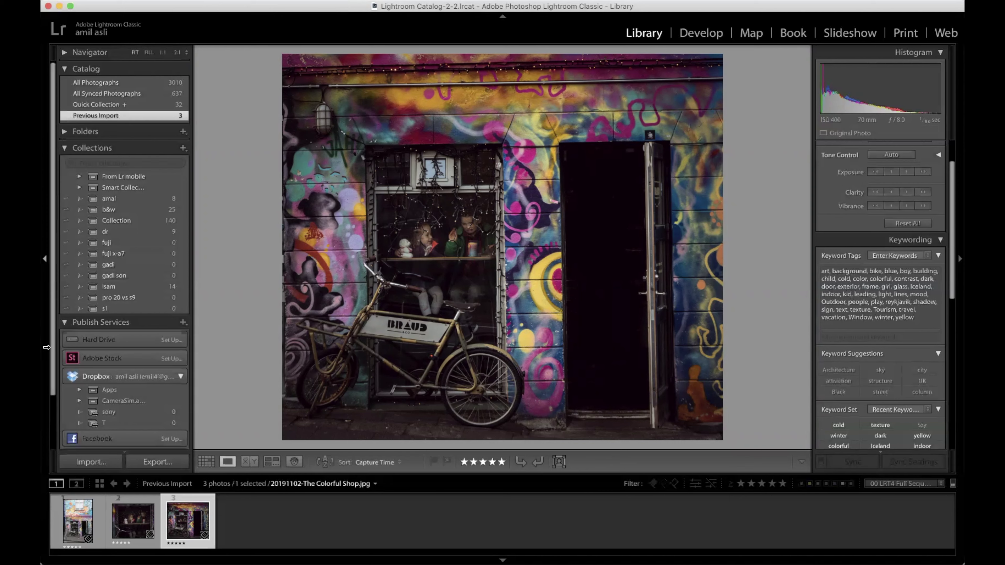
Open 20191102-The Colorful Shop-Portfolio-2.jpg in the Develop module, preview it in Black & White and restore the Color treatment
click(125, 530)
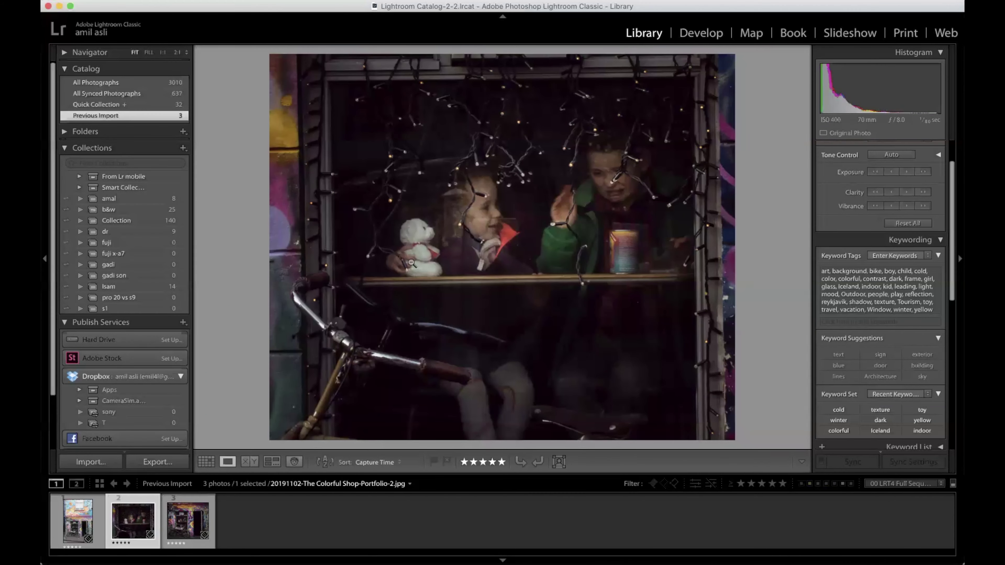
click(719, 37)
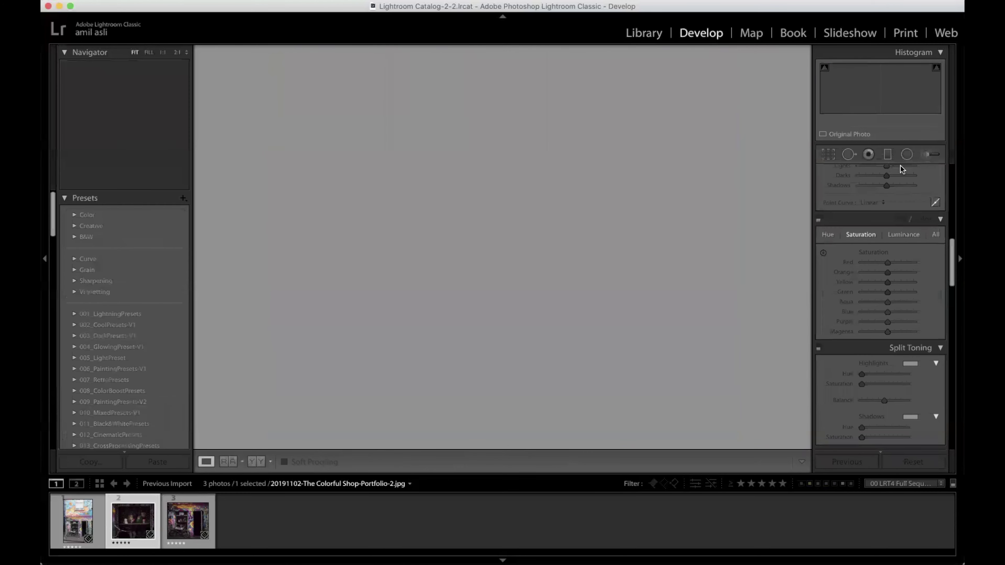
scroll(900, 190, up, 10)
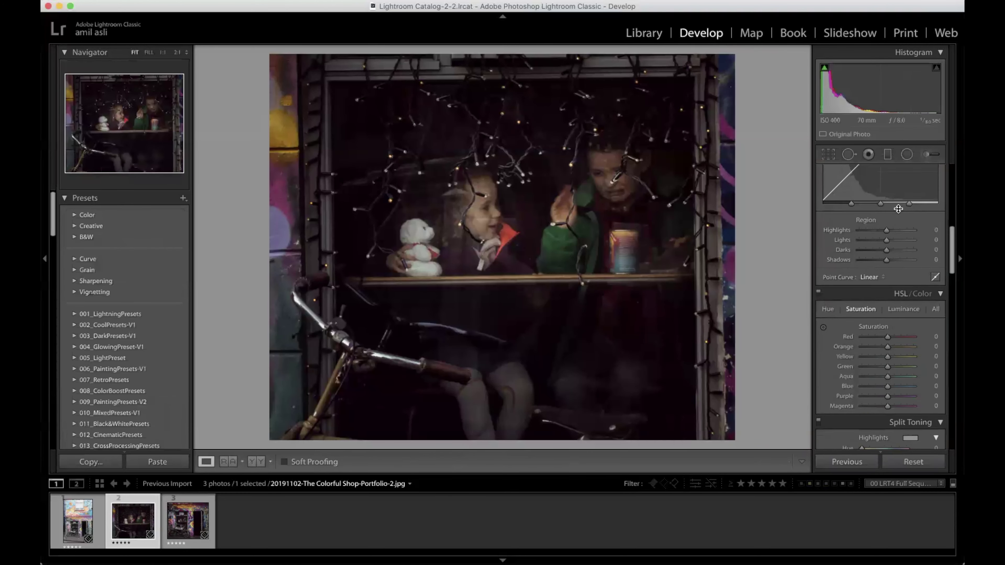
click(903, 189)
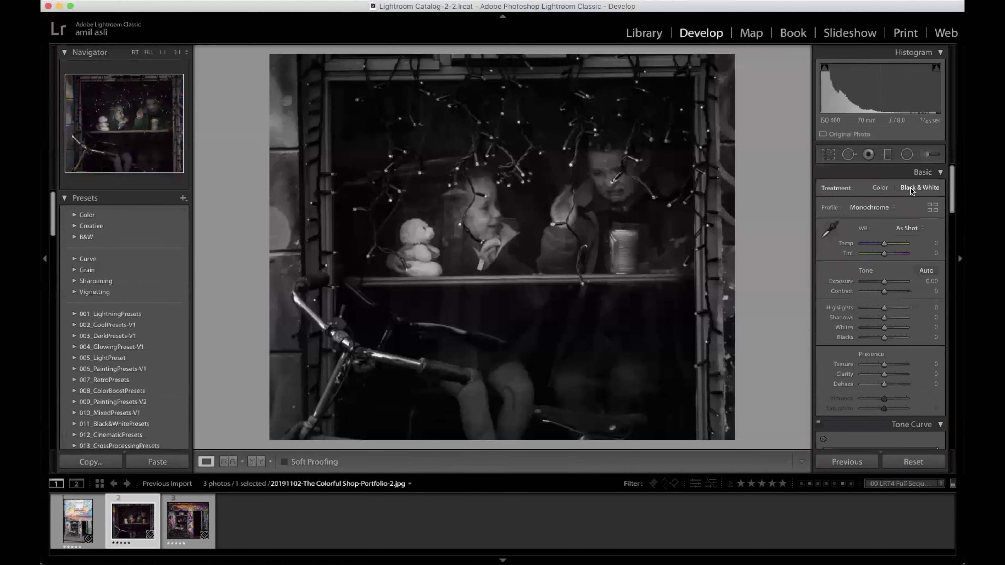
click(880, 188)
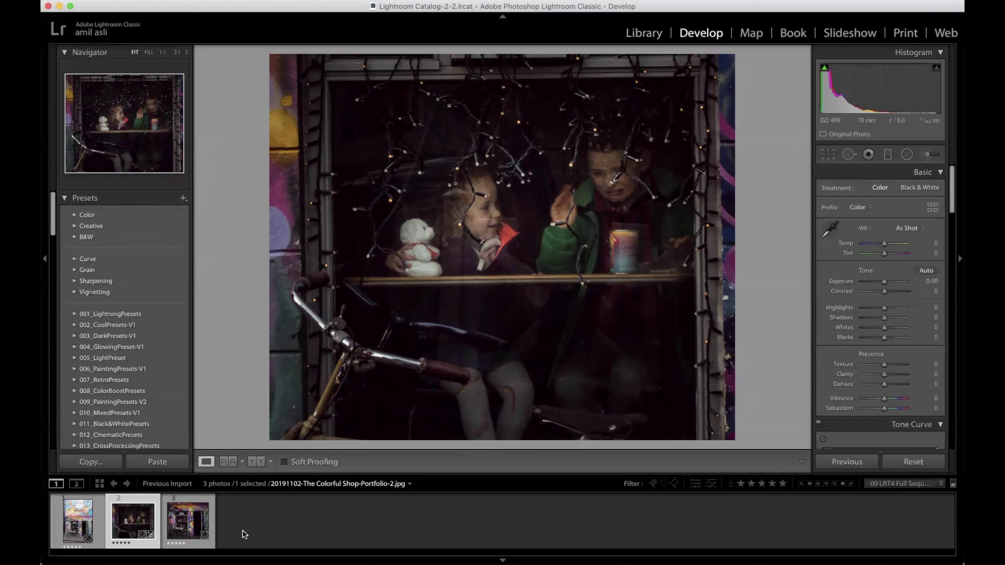
Preview 20191102-The Colorful Shop.jpg with the Black & White treatment and restore it to Color
click(199, 531)
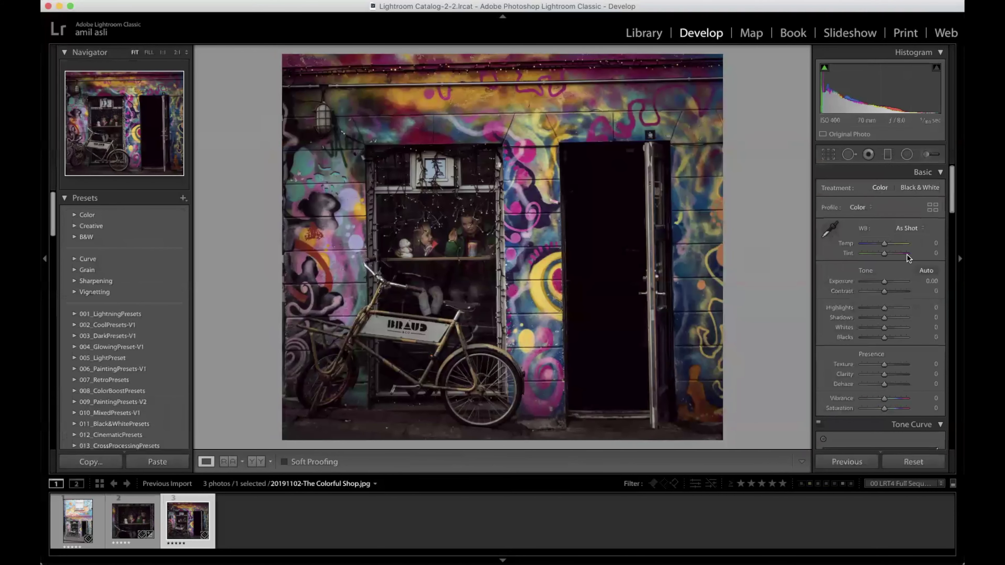
click(919, 187)
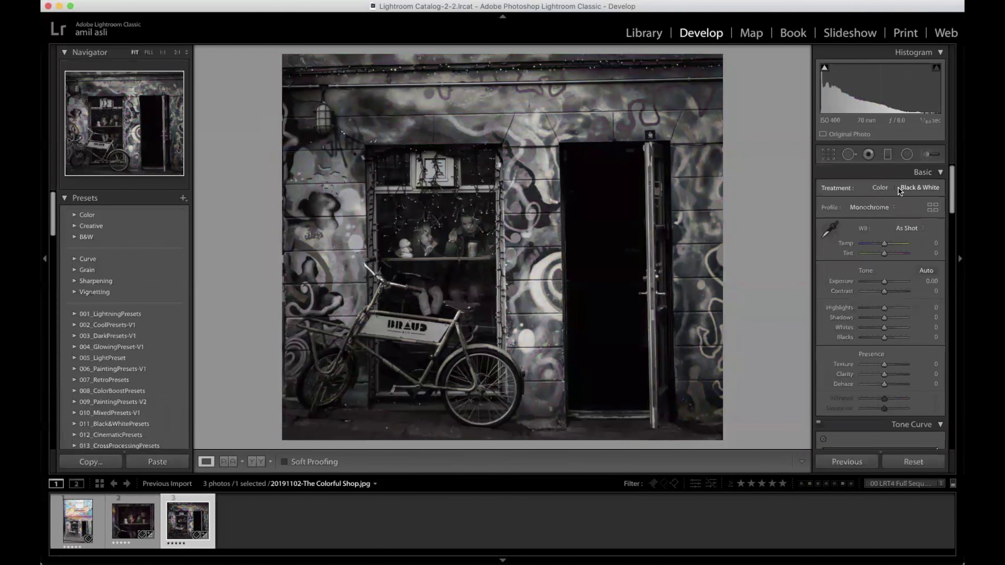
click(879, 188)
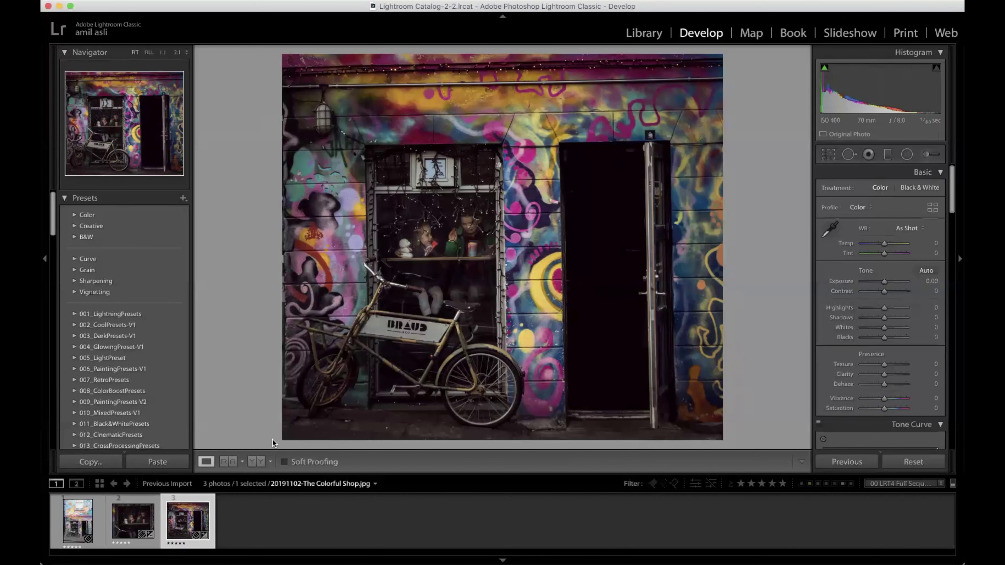
Select all three shop photos and display them in the Library grid
click(77, 528)
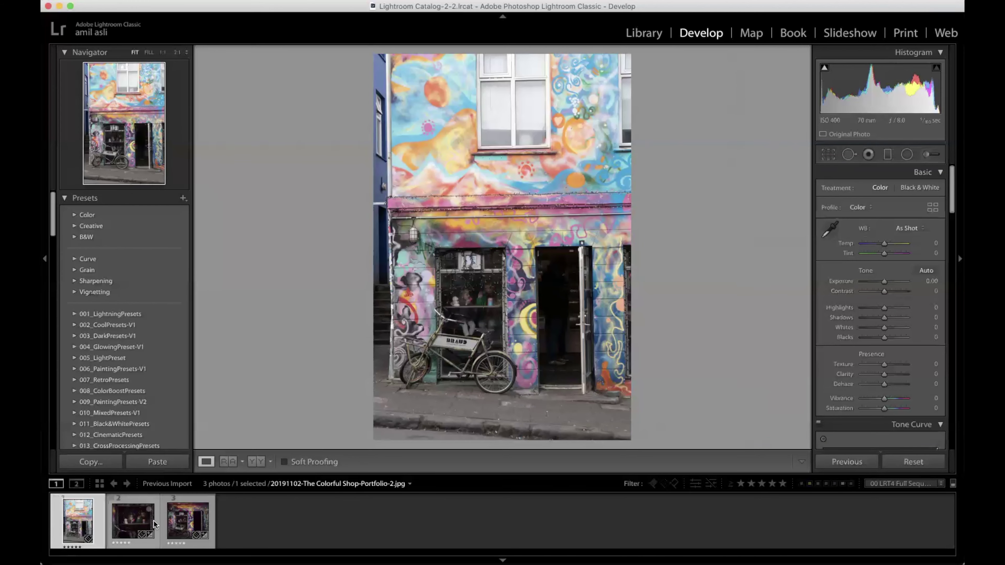
shift+click(176, 529)
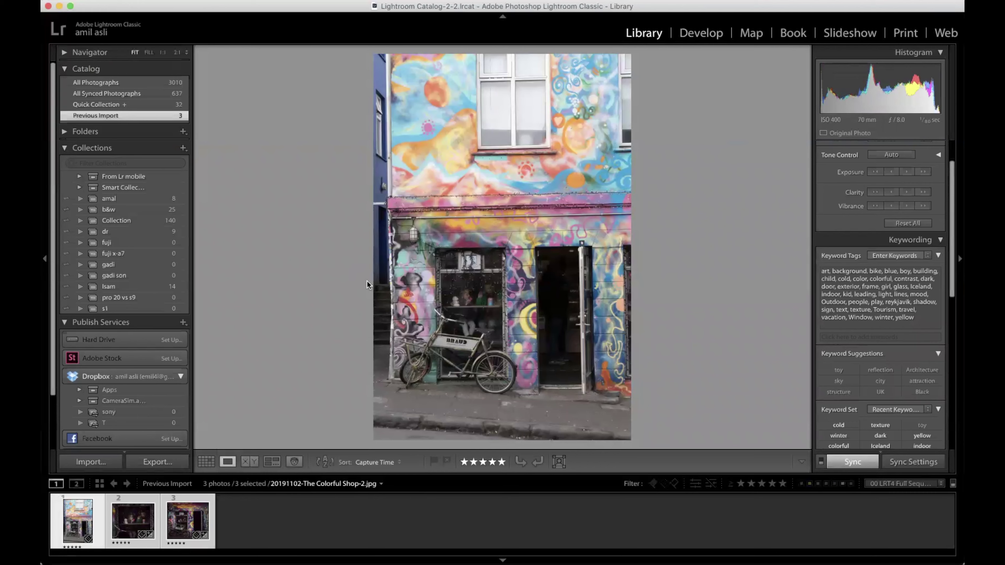
click(200, 464)
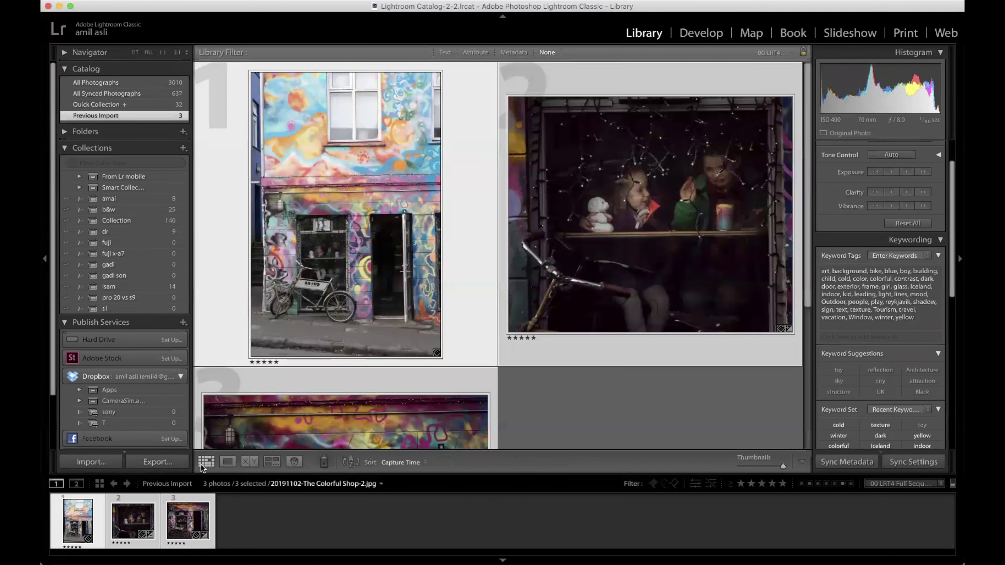
Delete the three selected shop photos from disk and import the three Shard photos for comparison
key(Delete)
click(451, 196)
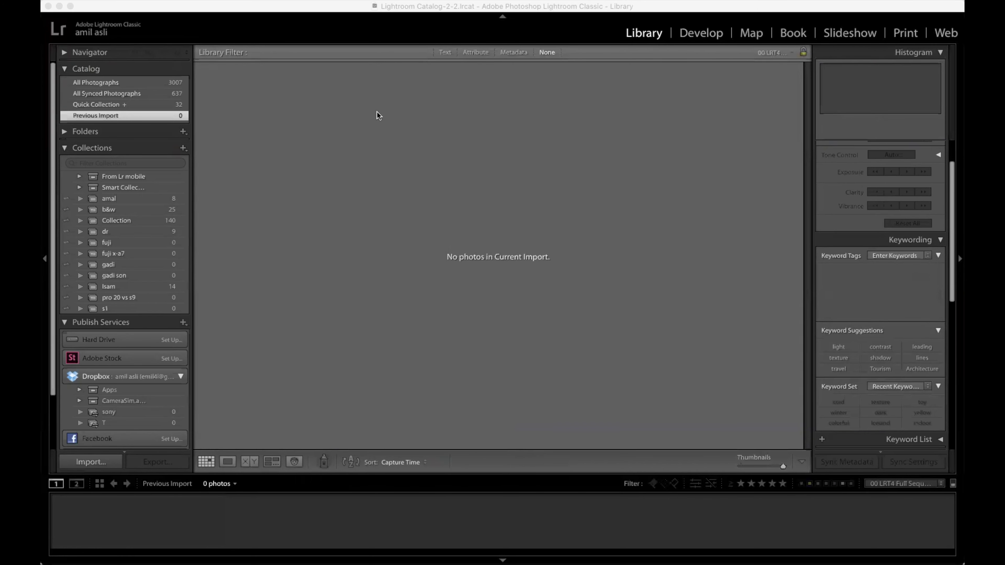
click(298, 422)
key(super+z)
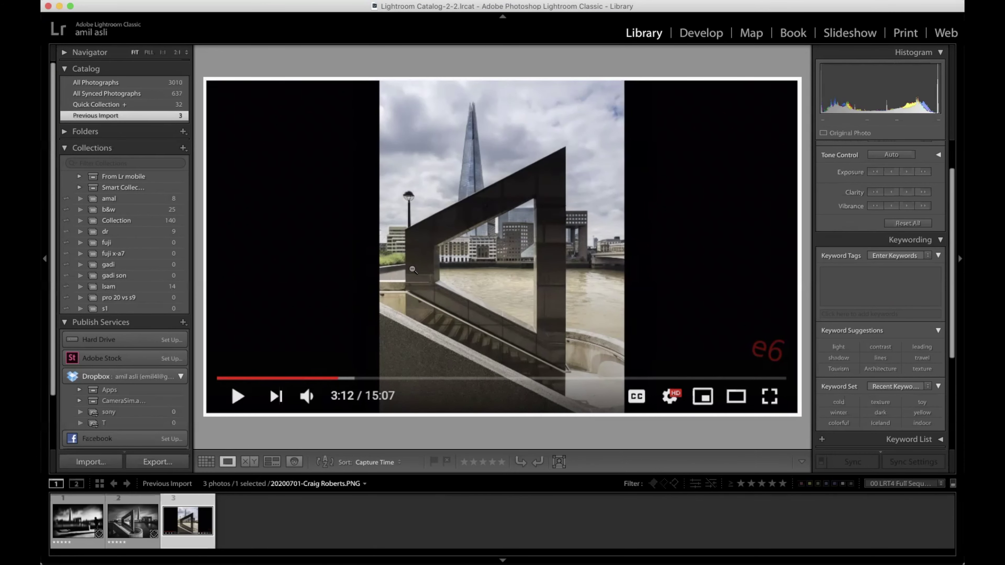
Open 20160504-On the side of River Thames.jpg in Loupe view and examine the blurred tower
click(72, 521)
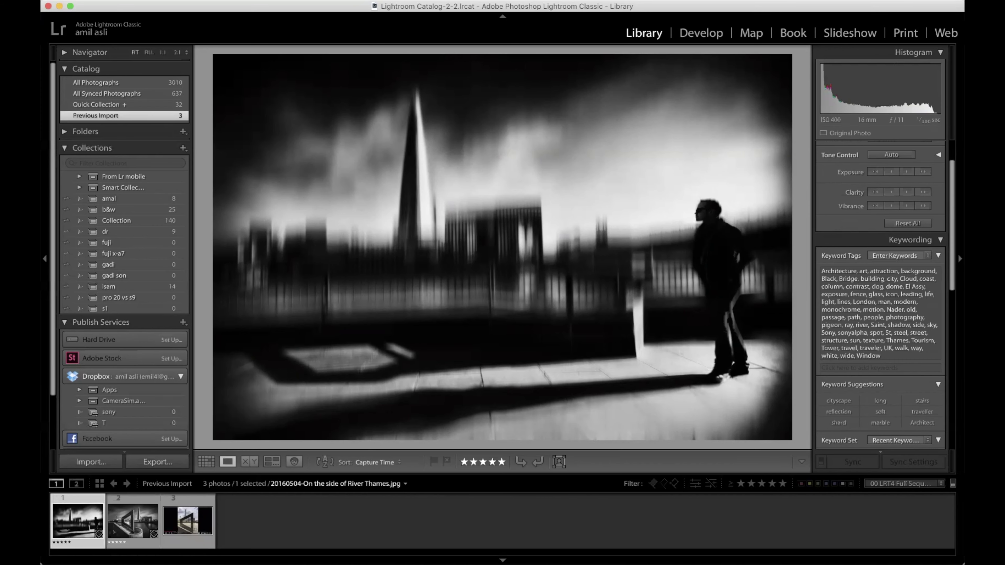
click(401, 159)
click(417, 187)
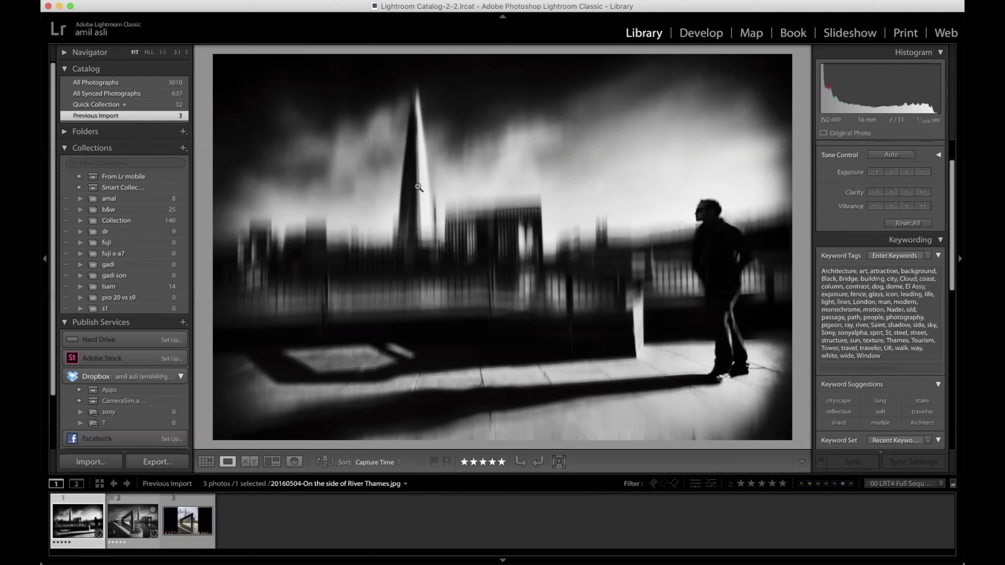
Compare the color Shard screenshot with 20160504-The Shard in Geometry.jpg and 20160504-On the side of River Thames.jpg in Loupe view
click(190, 519)
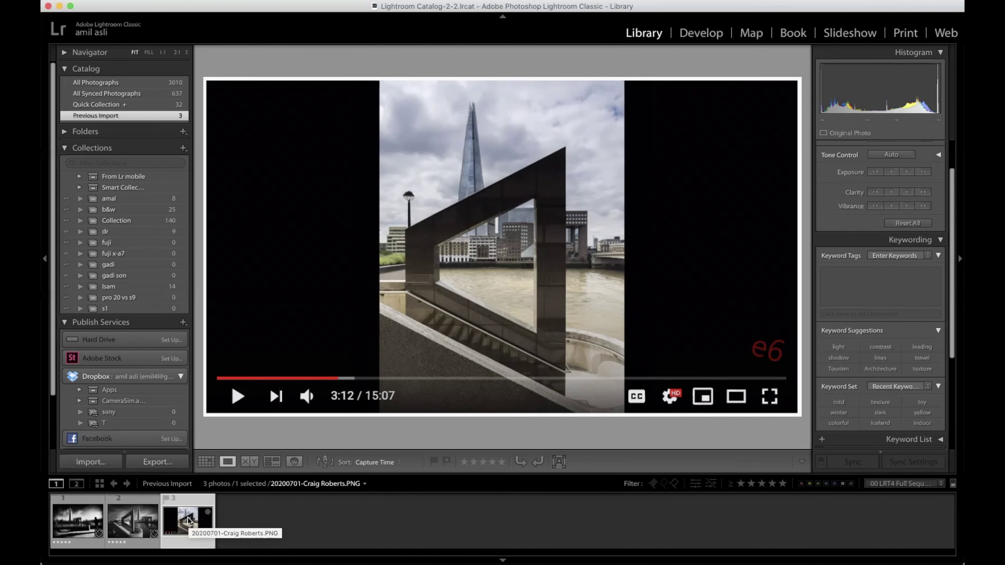
key(Left)
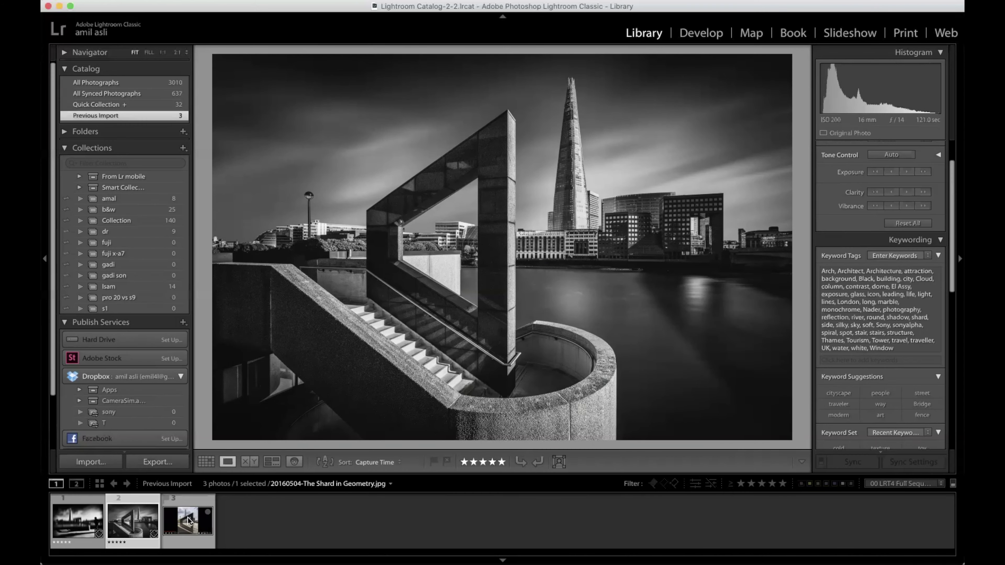
key(Left)
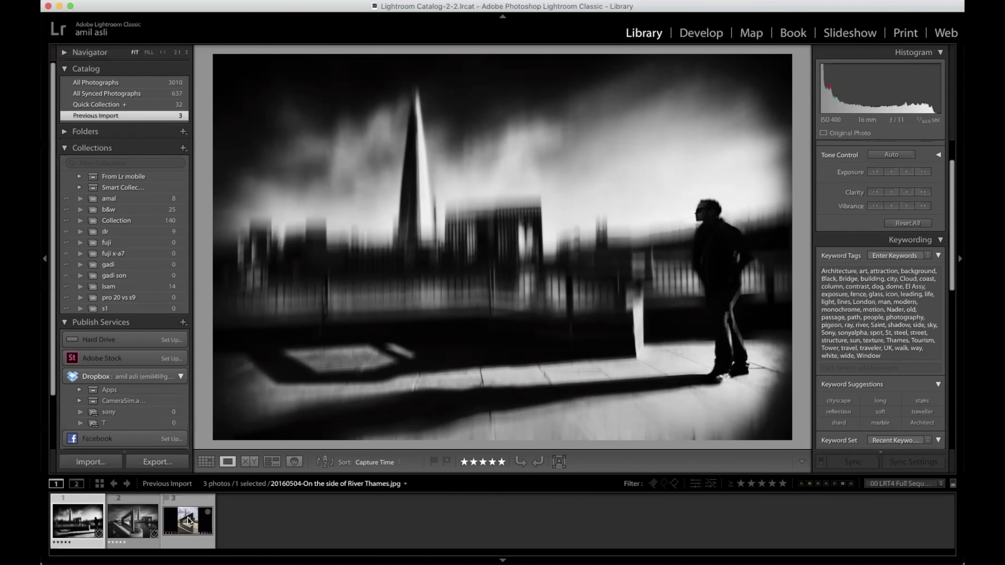
scroll(878, 346, down, 3)
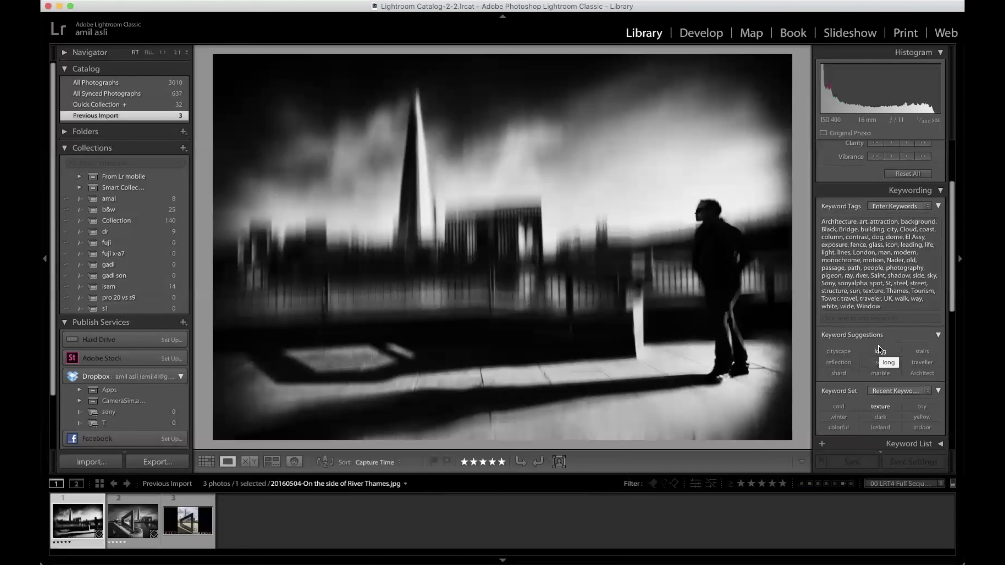
key(Right)
key(Right)
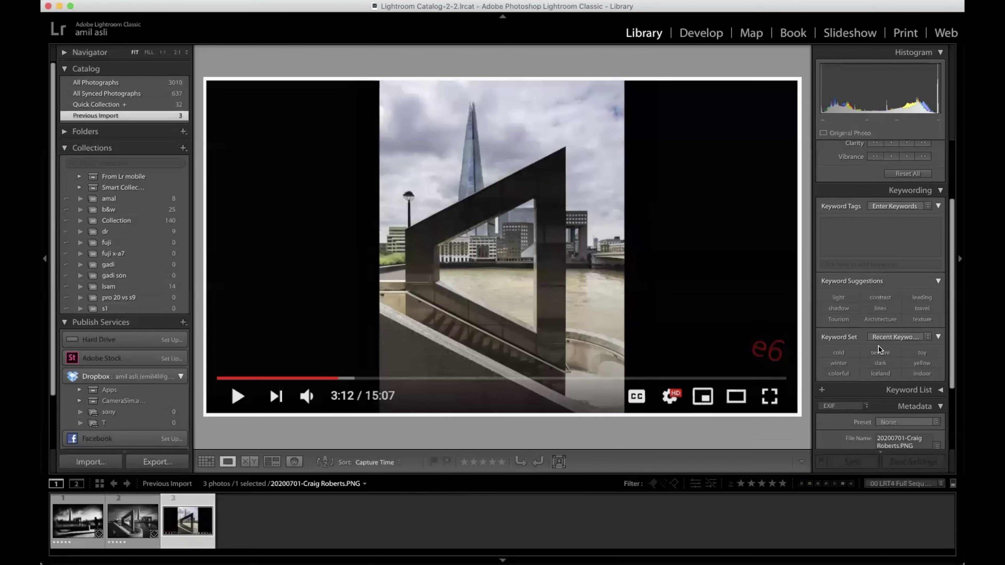
key(Left)
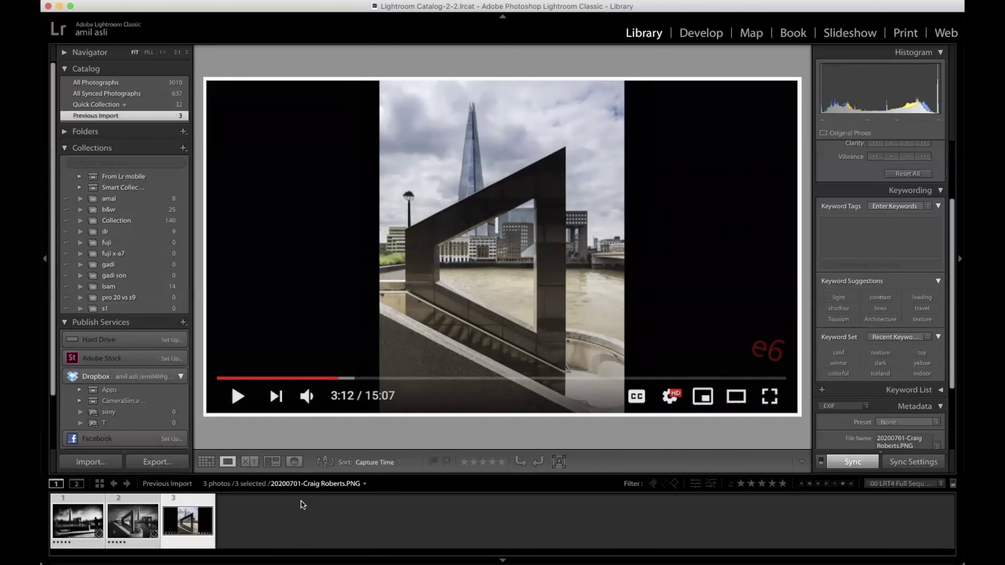
Delete the three Shard photos from disk in the grid and import the three star-trail photos
click(206, 461)
key(Delete)
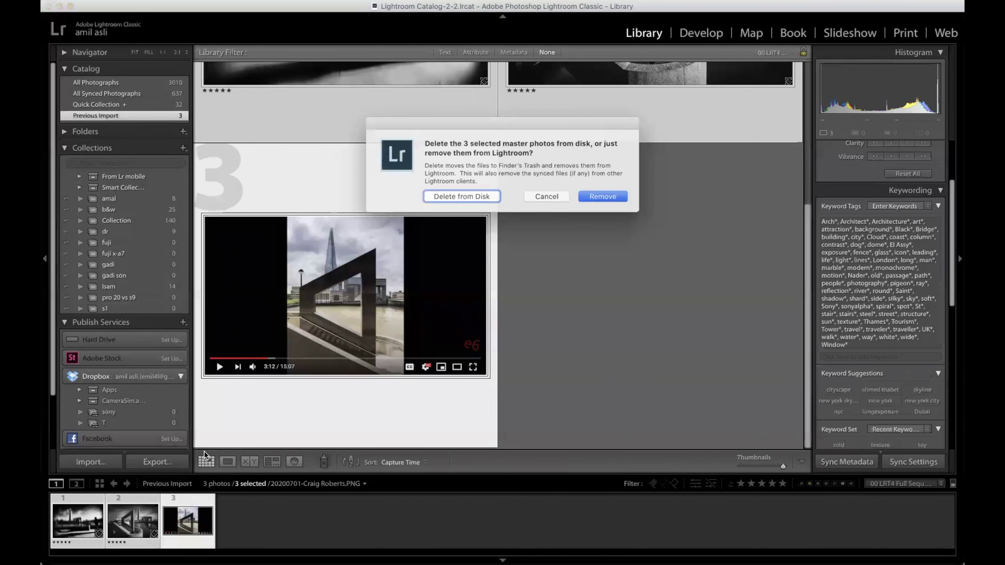
click(455, 196)
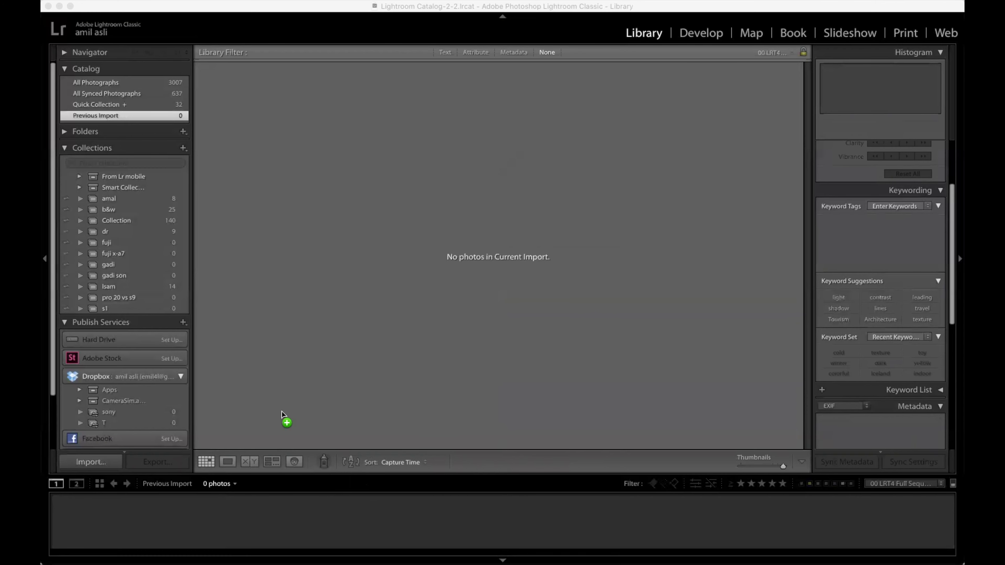
drag(282, 411, 282, 412)
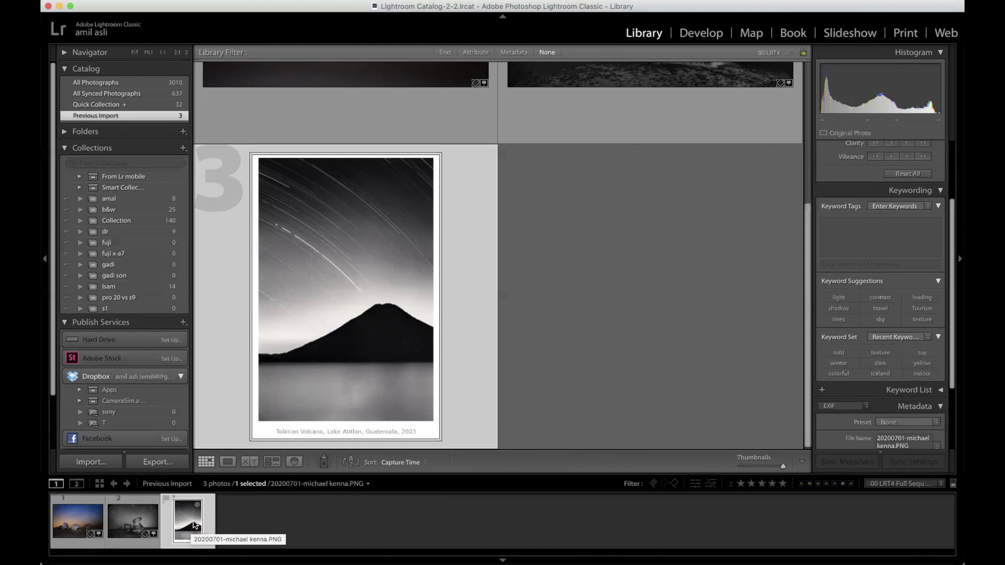
Look through the star-trail photos in the grid and open the Toliman Volcano photo in Loupe view
click(117, 535)
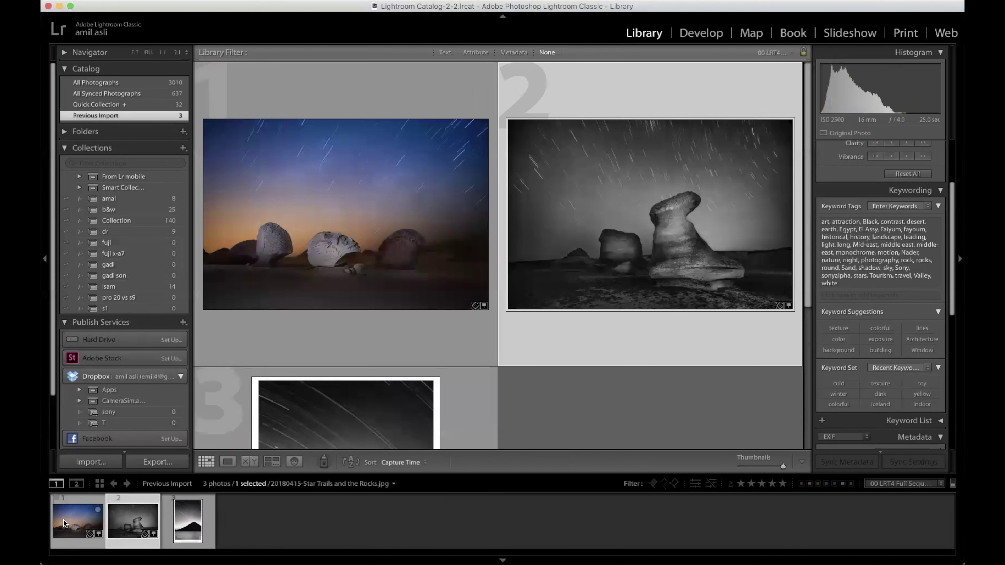
click(180, 521)
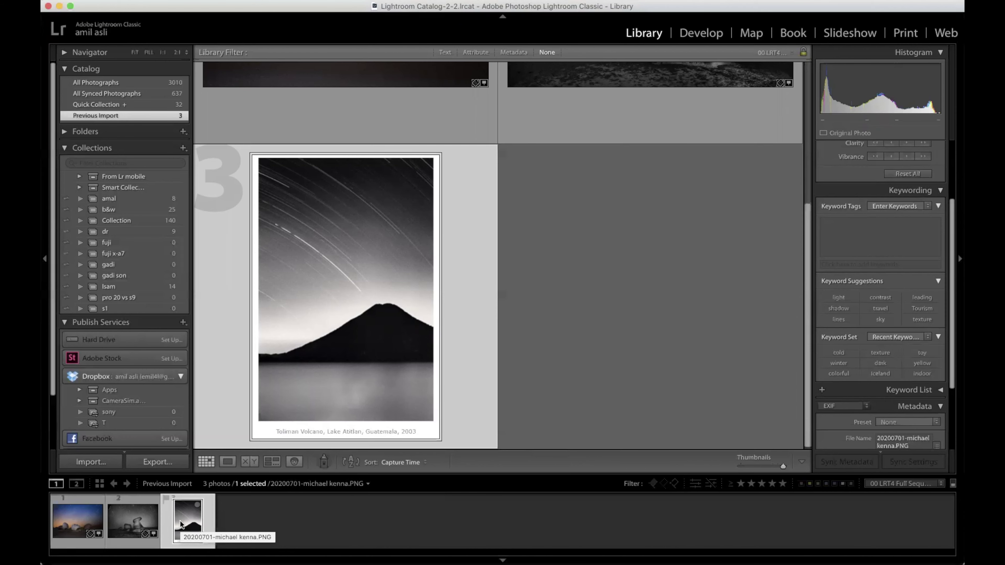
double_click(378, 269)
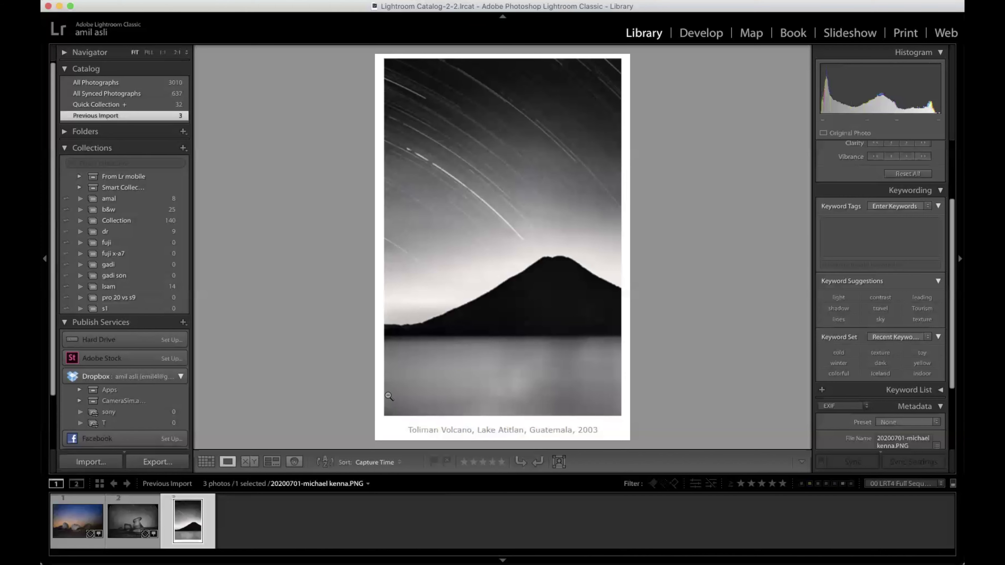
Compare 20180415-The Desert Rocks and Stars.jpg with 20180415-Star Trails and the Rocks.jpg by alternating between them in Loupe view
click(125, 531)
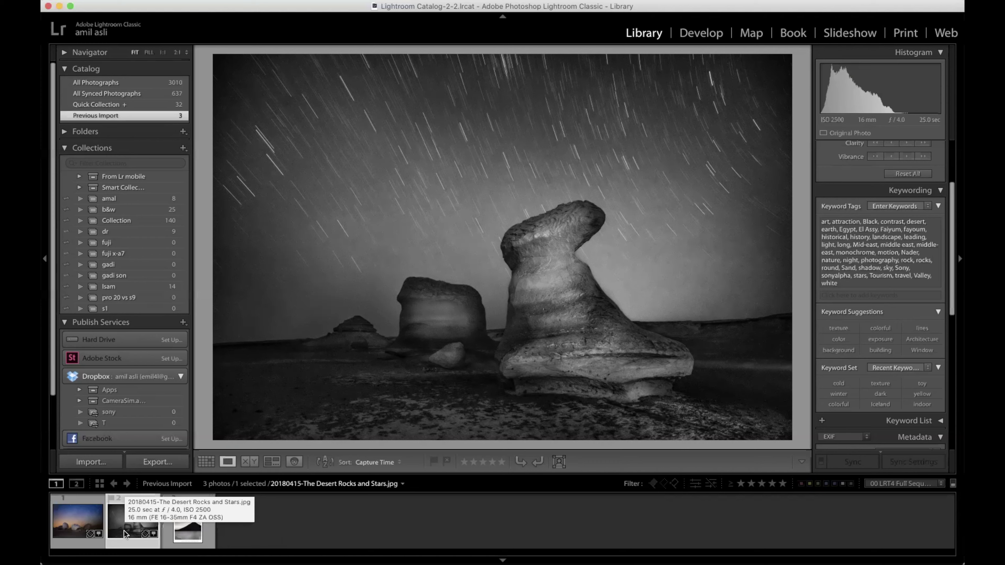
key(Left)
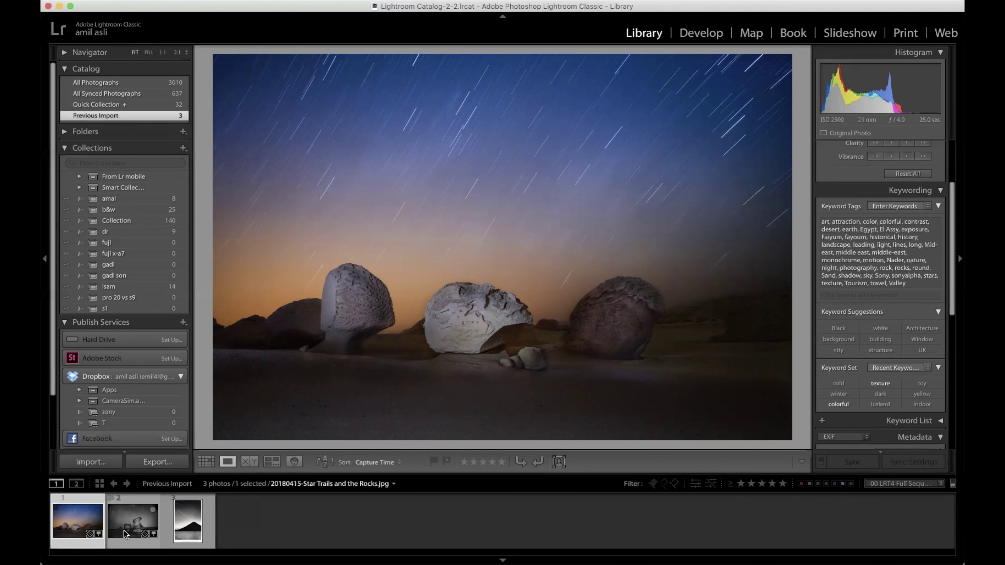
click(125, 530)
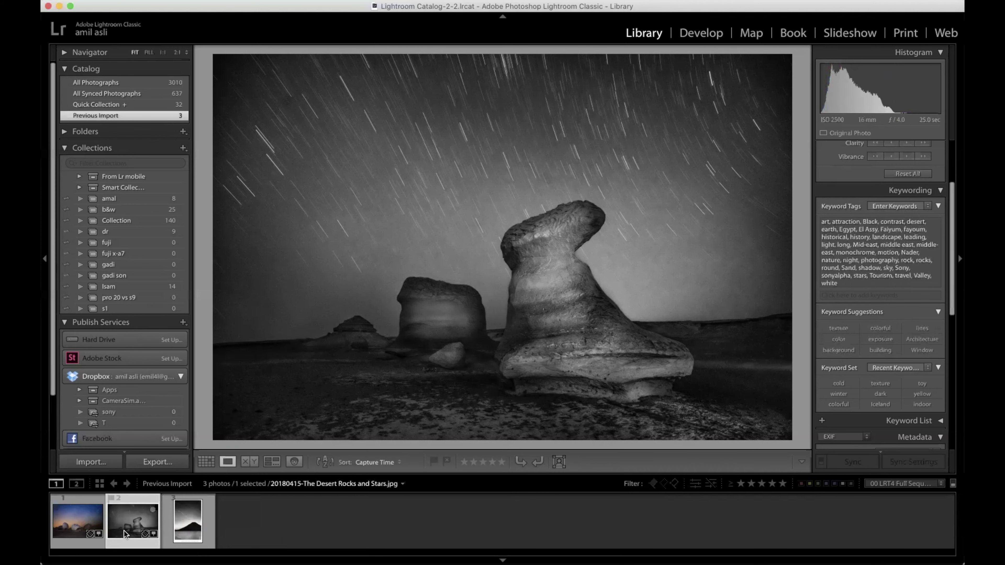
key(Left)
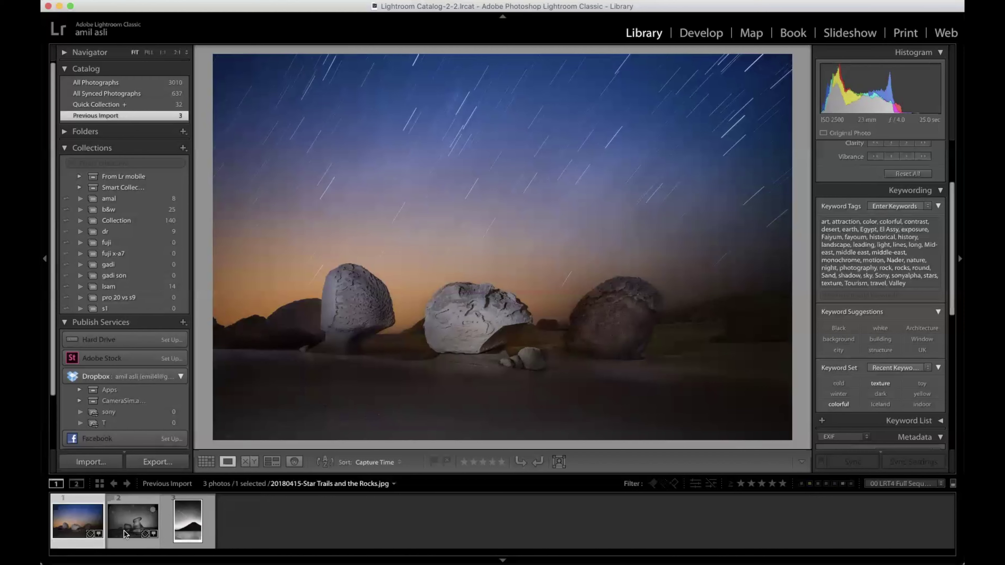
click(125, 531)
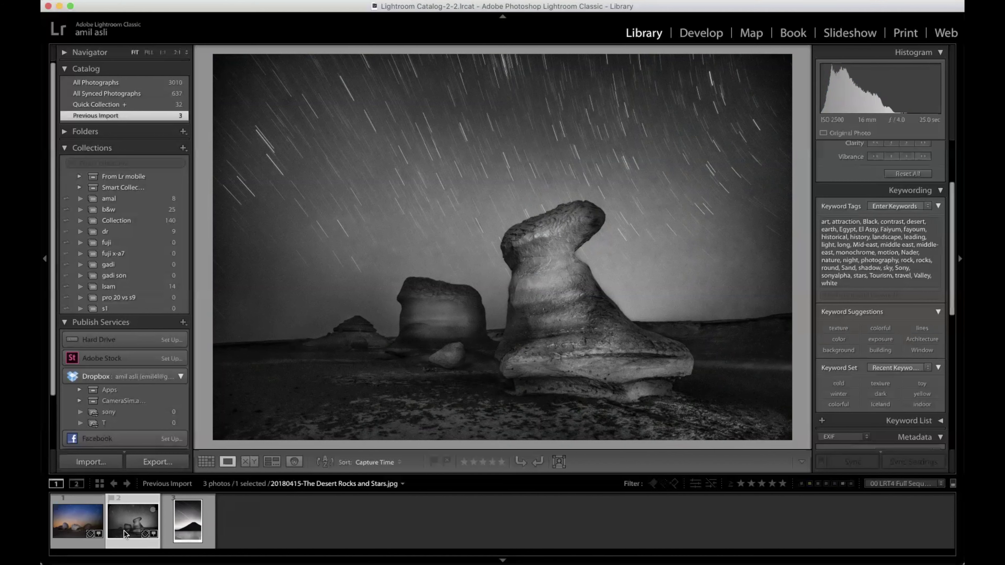
key(Left)
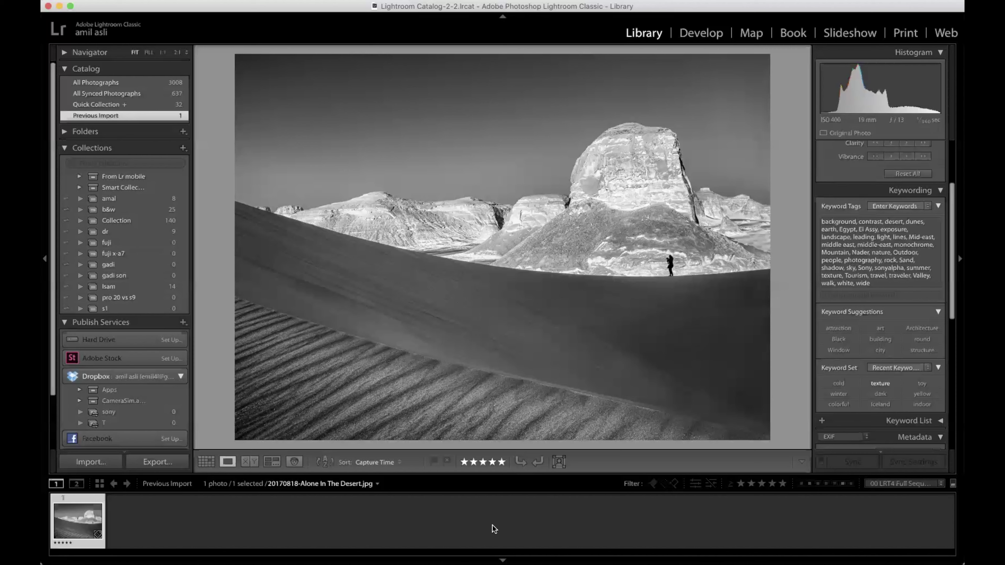
Open 20170818-Alone In The Desert.jpg in the Develop module and clone out the standing figure with Spot Removal
click(702, 34)
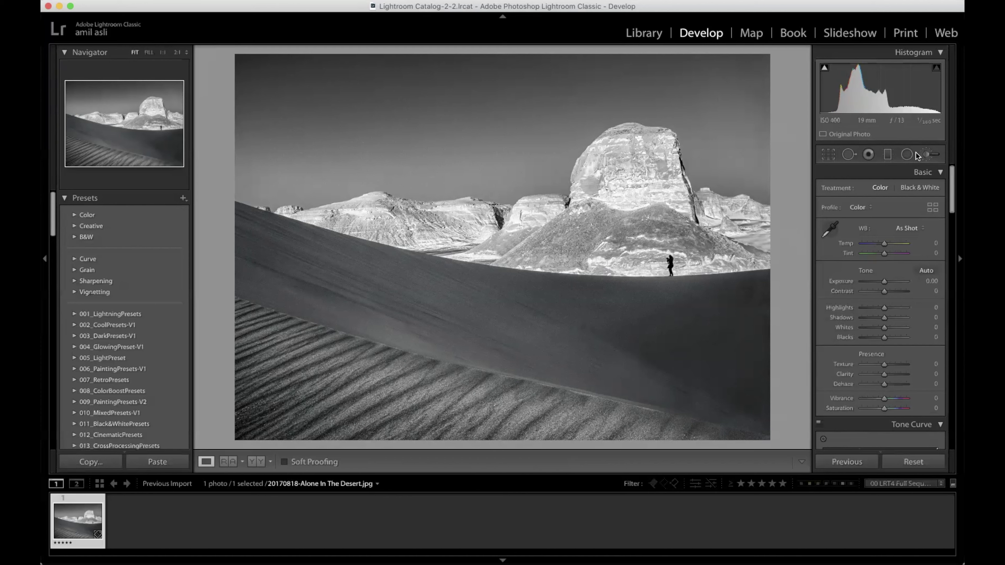
click(848, 154)
scroll(746, 240, up, 1)
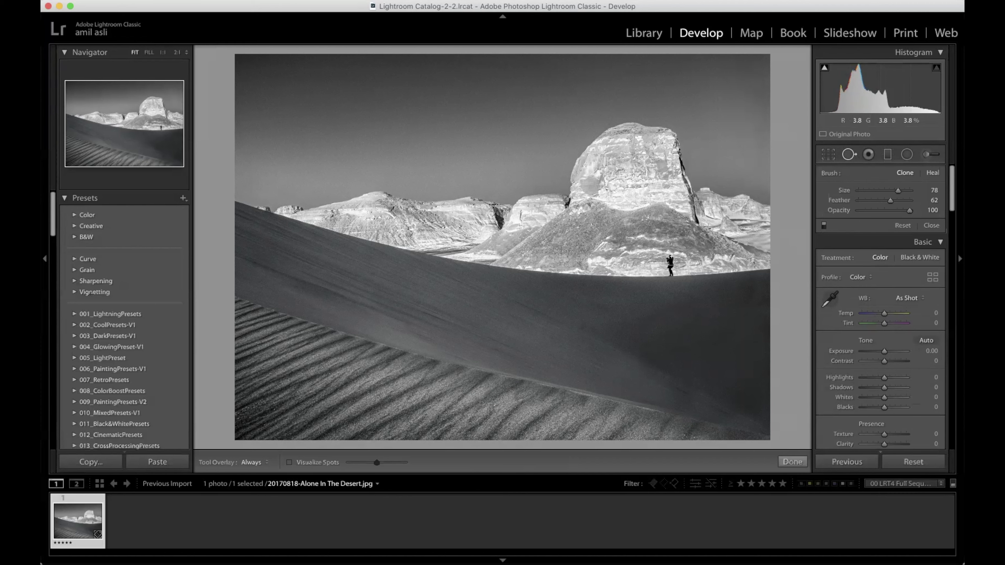
drag(670, 257, 669, 271)
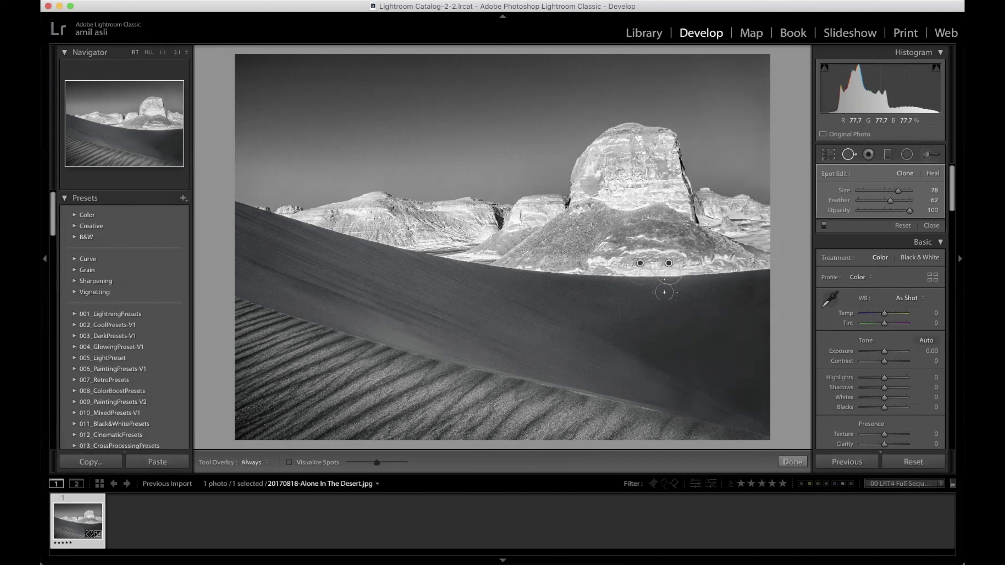
click(794, 462)
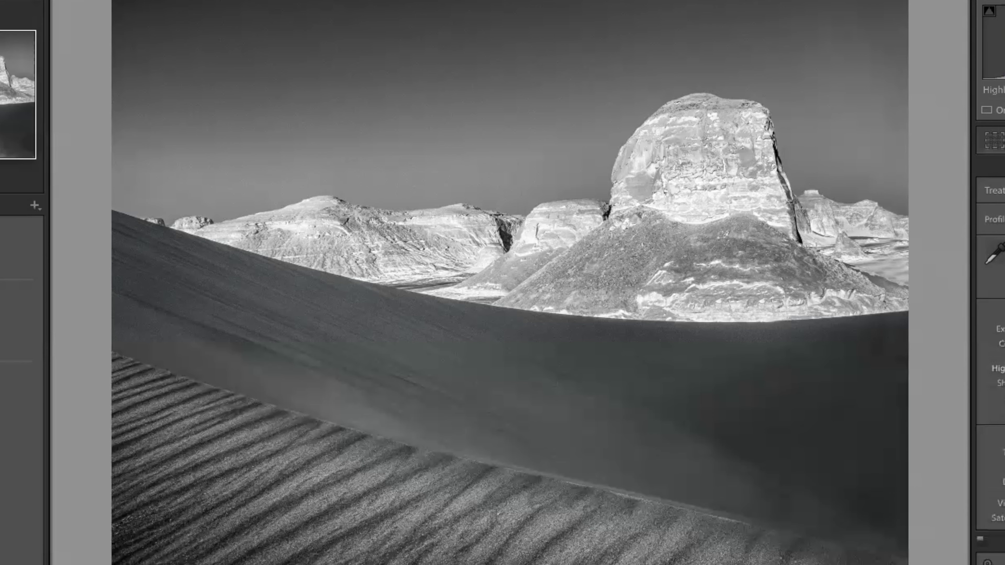
Delete the clone spot covering the figure on the dune to restore the person
key(q)
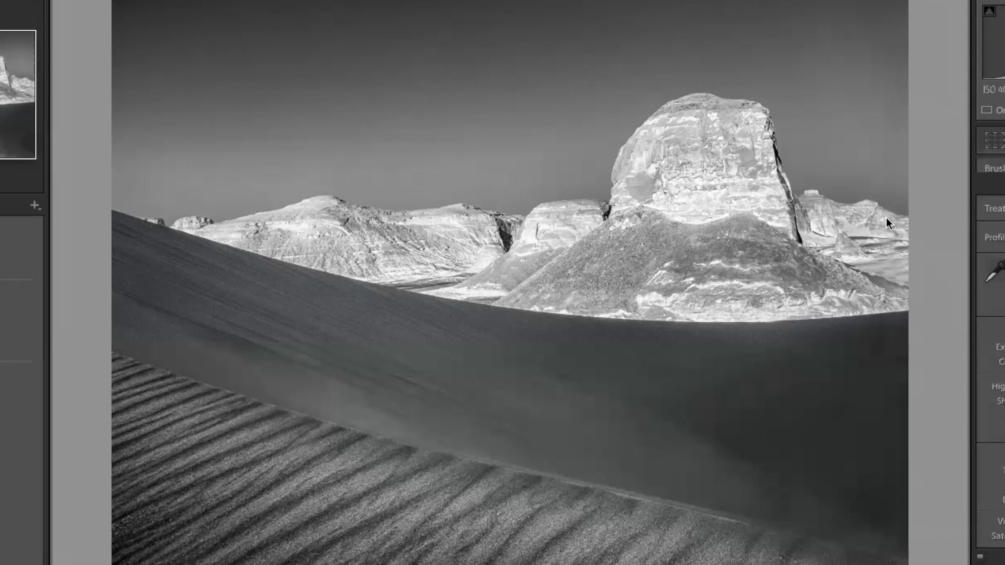
click(758, 302)
key(Delete)
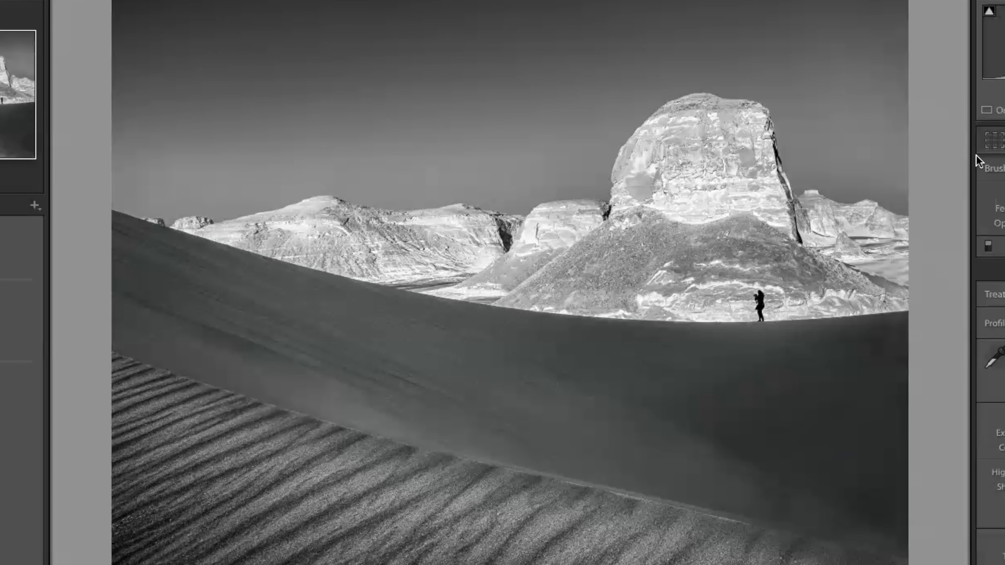
Crop the desert photo tightly around the standing figure and the base of the rock
click(992, 141)
drag(103, 277, 354, 239)
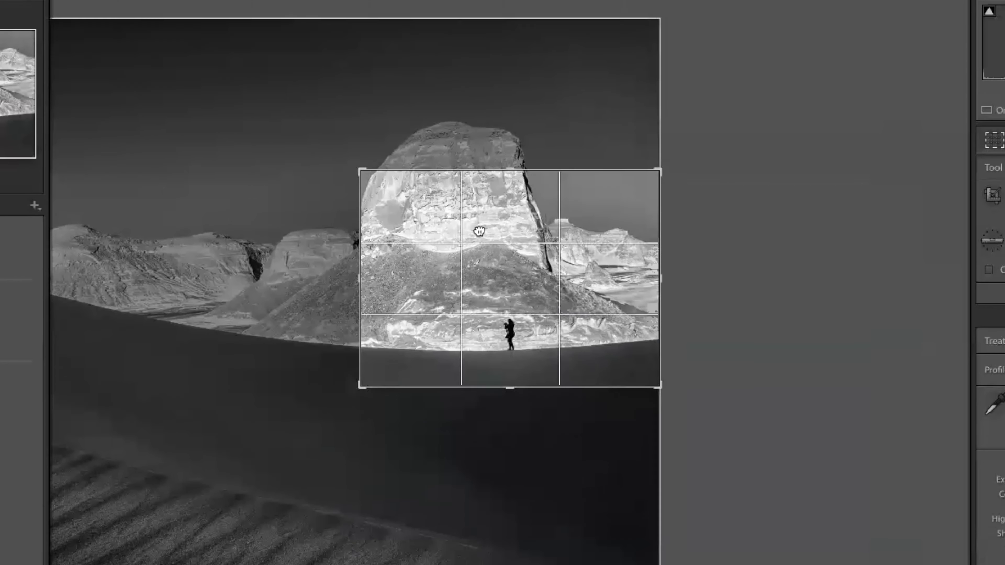
drag(478, 229, 475, 206)
key(Return)
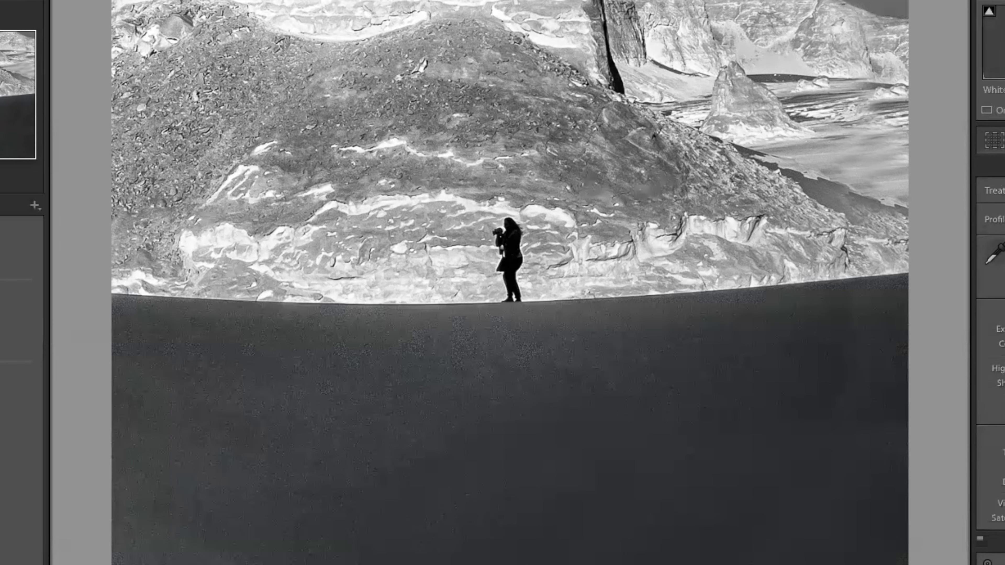
Undo the crop and the earlier edits, and return the desert photo to Loupe view in the Library
key(ctrl+z)
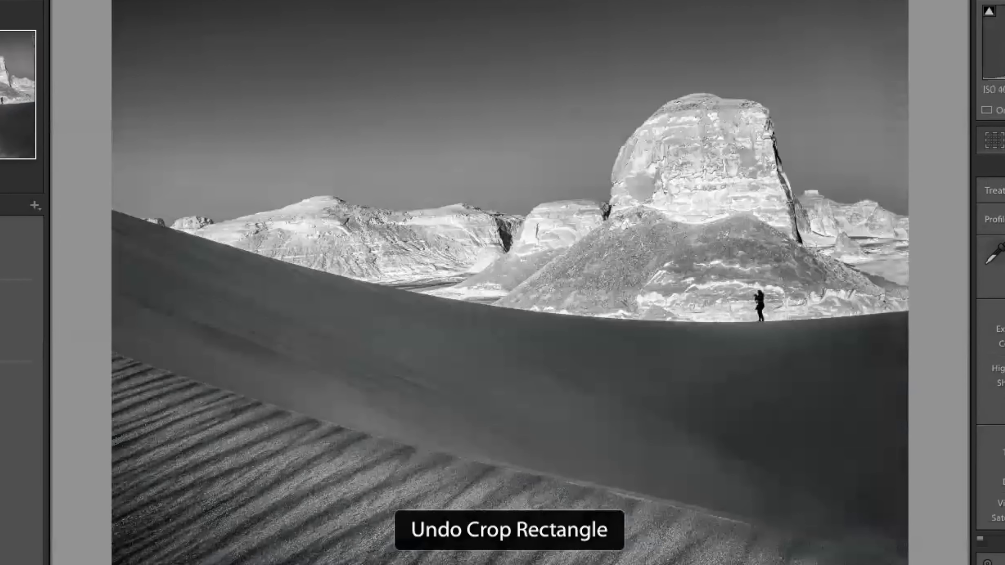
key(ctrl+z)
key(ctrl+z)
key(e)
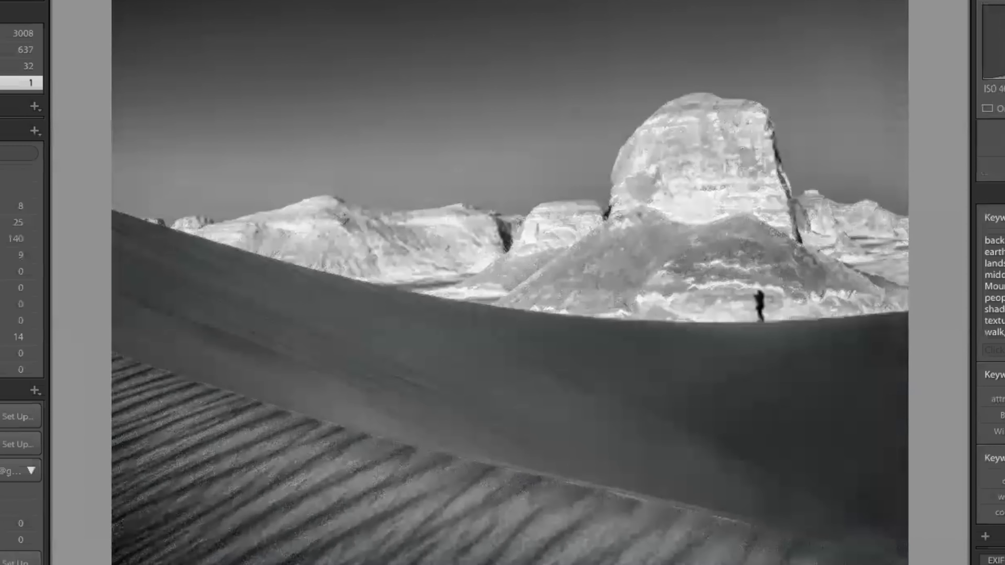